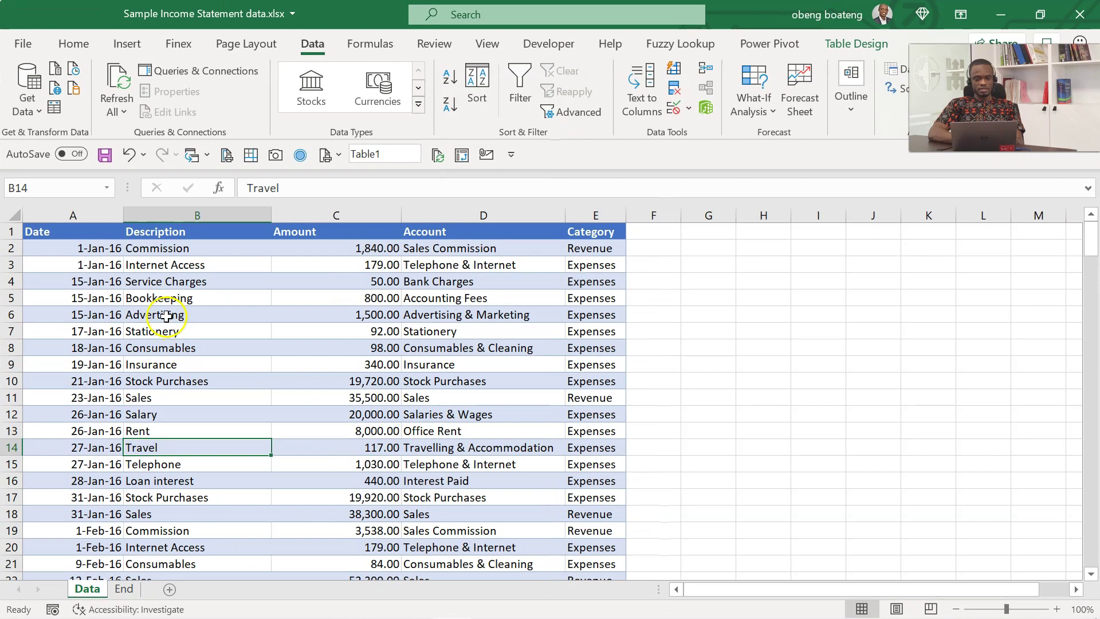
Look over the Date, Description, Amount and Account entries on the Data sheet
drag(95, 281, 89, 314)
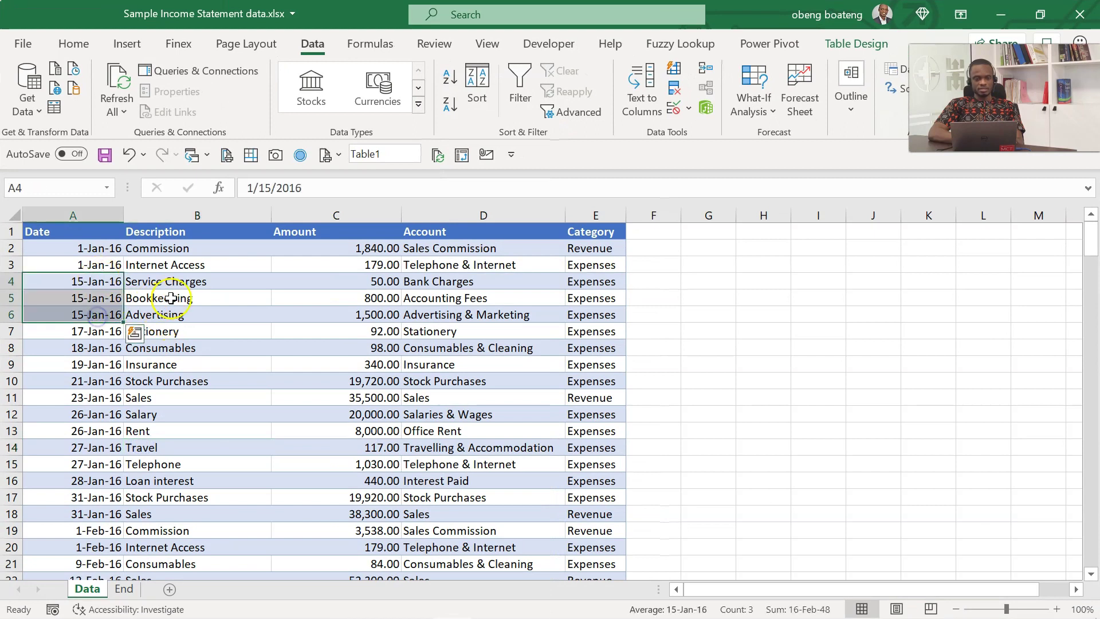
drag(177, 296, 179, 342)
click(324, 280)
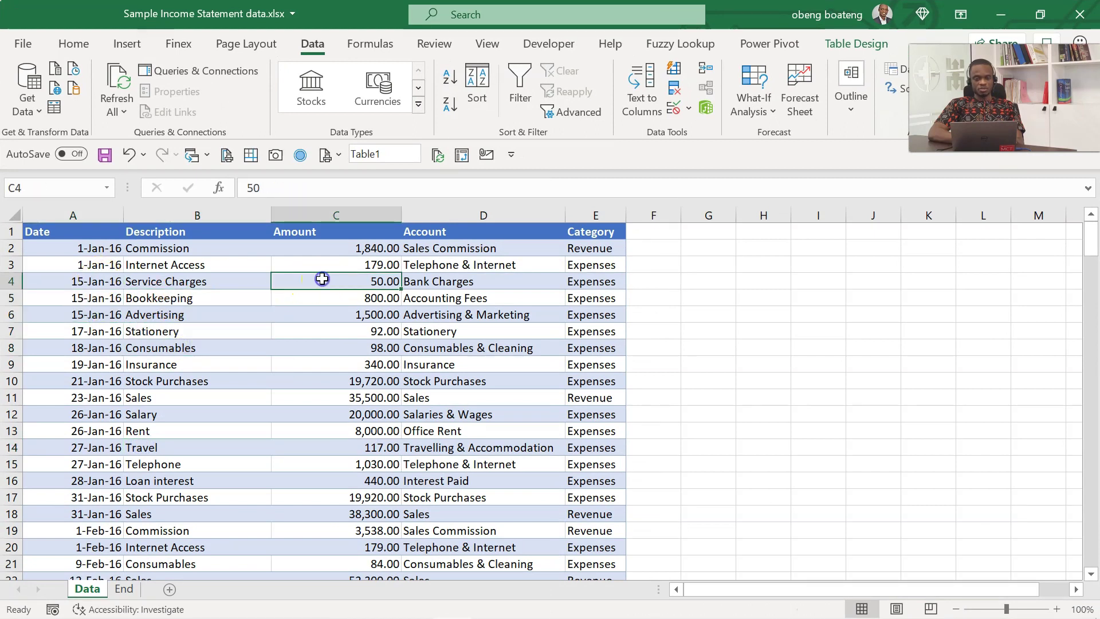
click(453, 273)
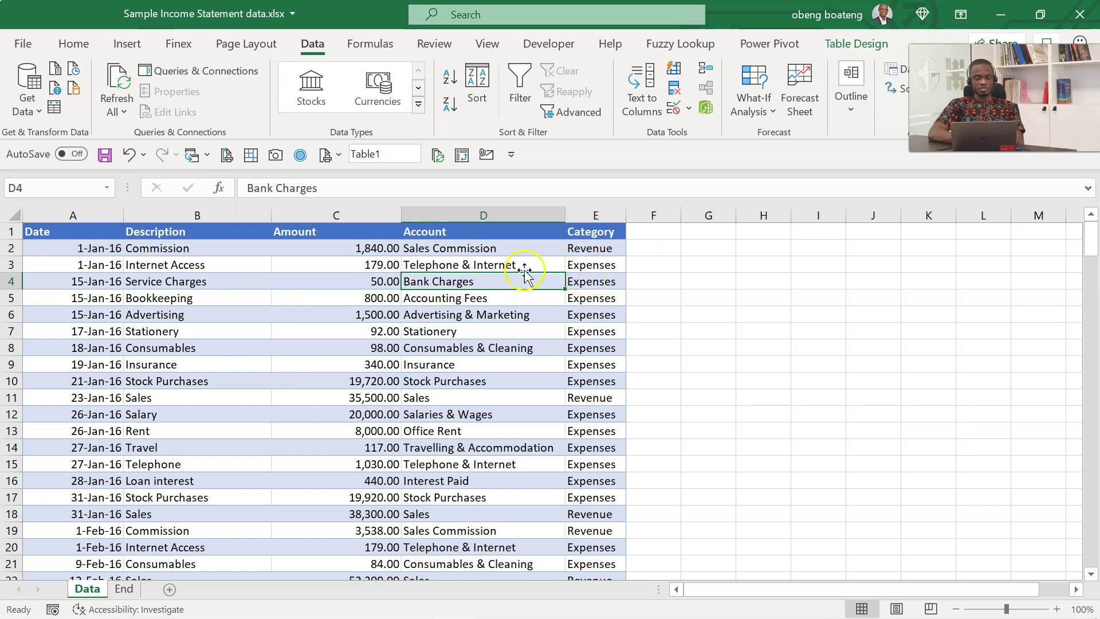
Compare the End sheet's CUBEVALUE formulas in H14 and G19 with the Data entries
click(125, 589)
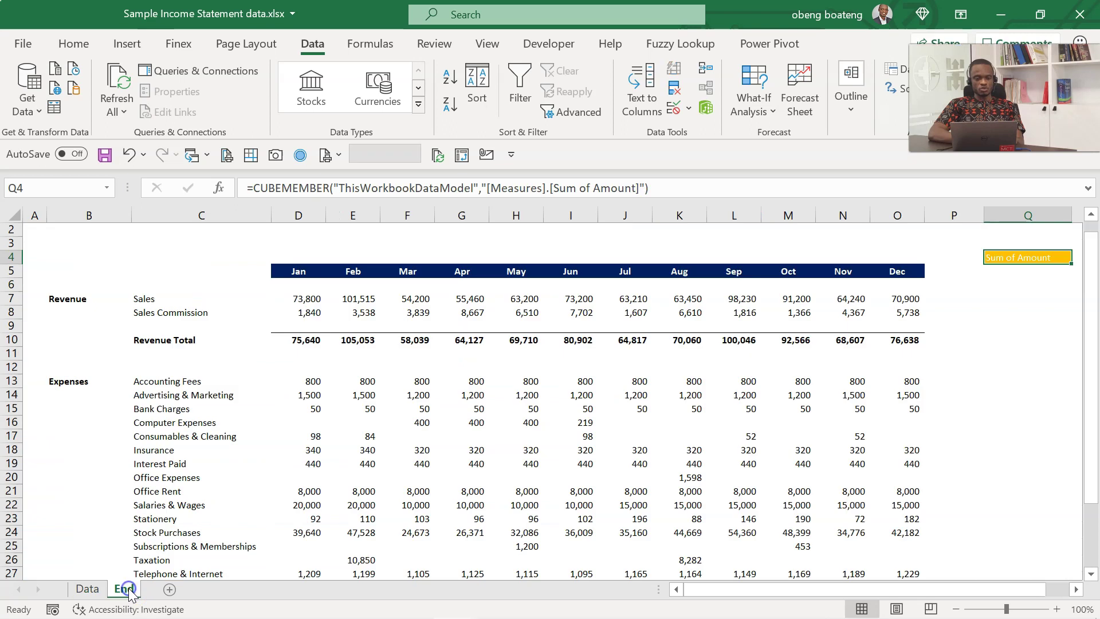
click(494, 389)
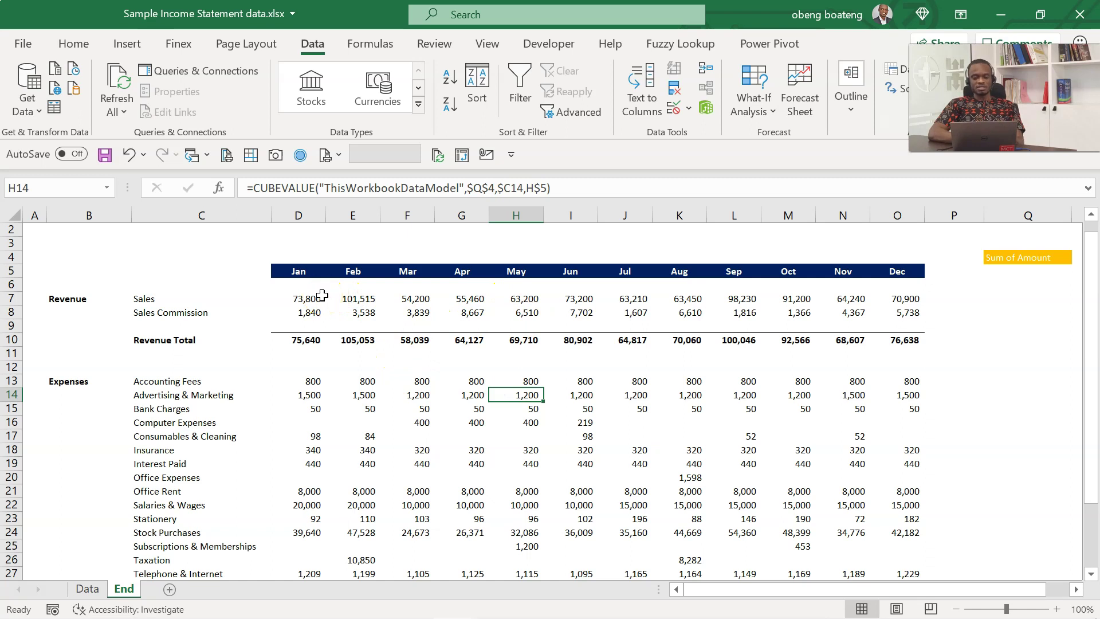
drag(322, 296, 587, 438)
click(87, 588)
click(153, 378)
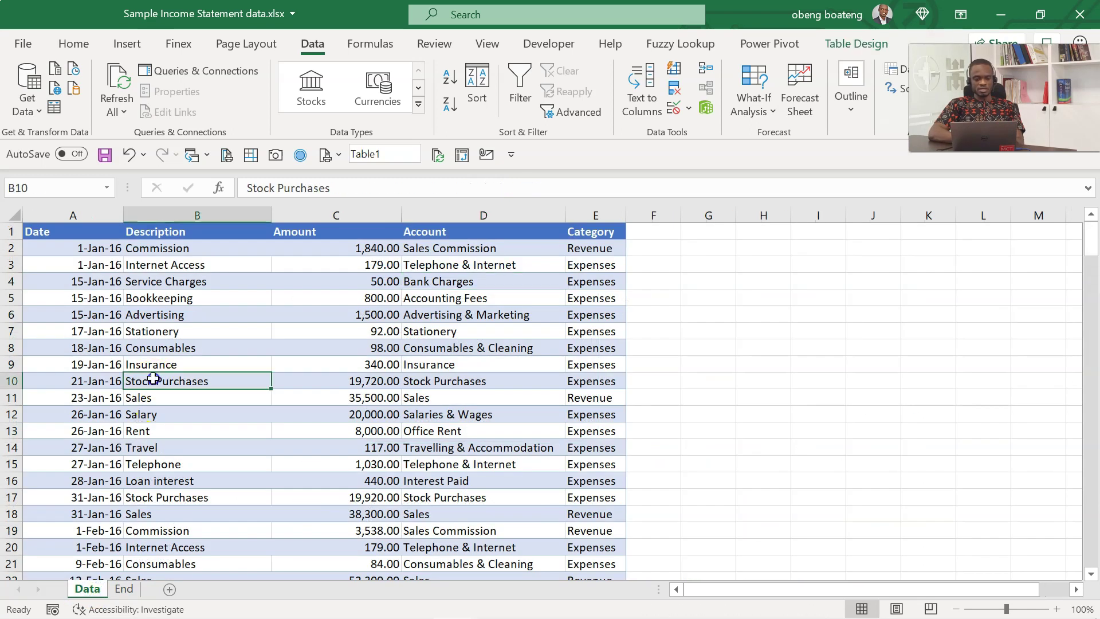
click(124, 588)
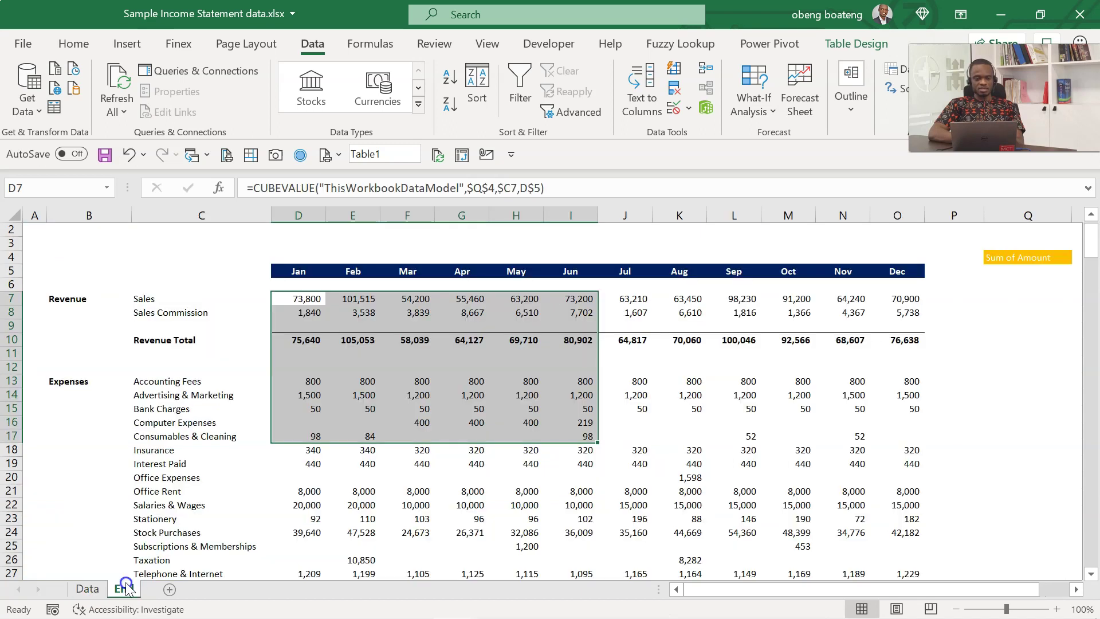
click(452, 466)
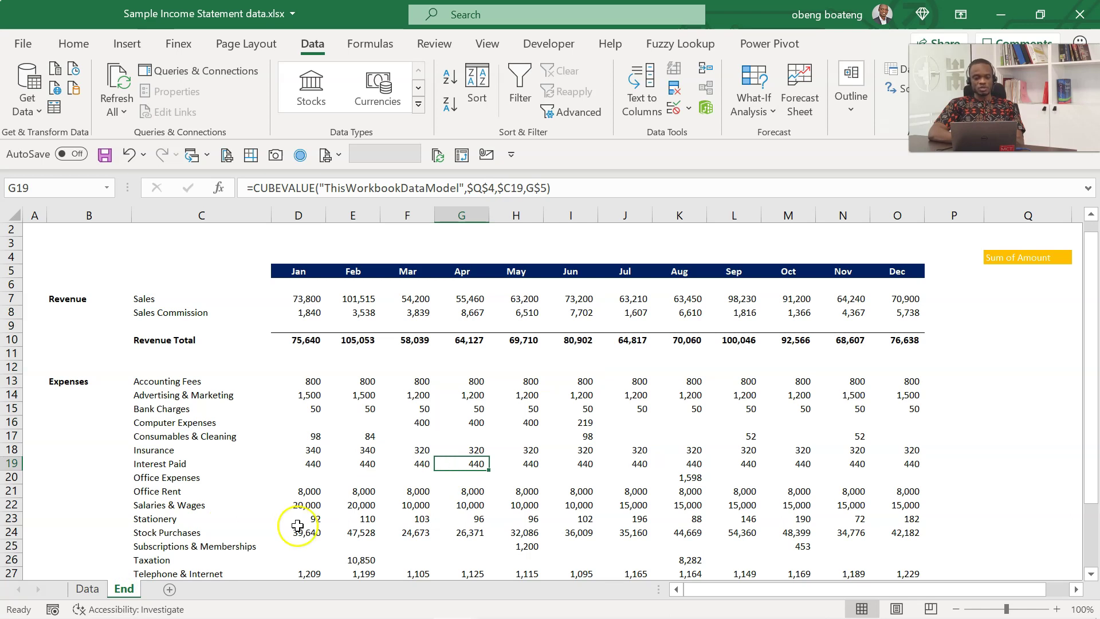
click(83, 589)
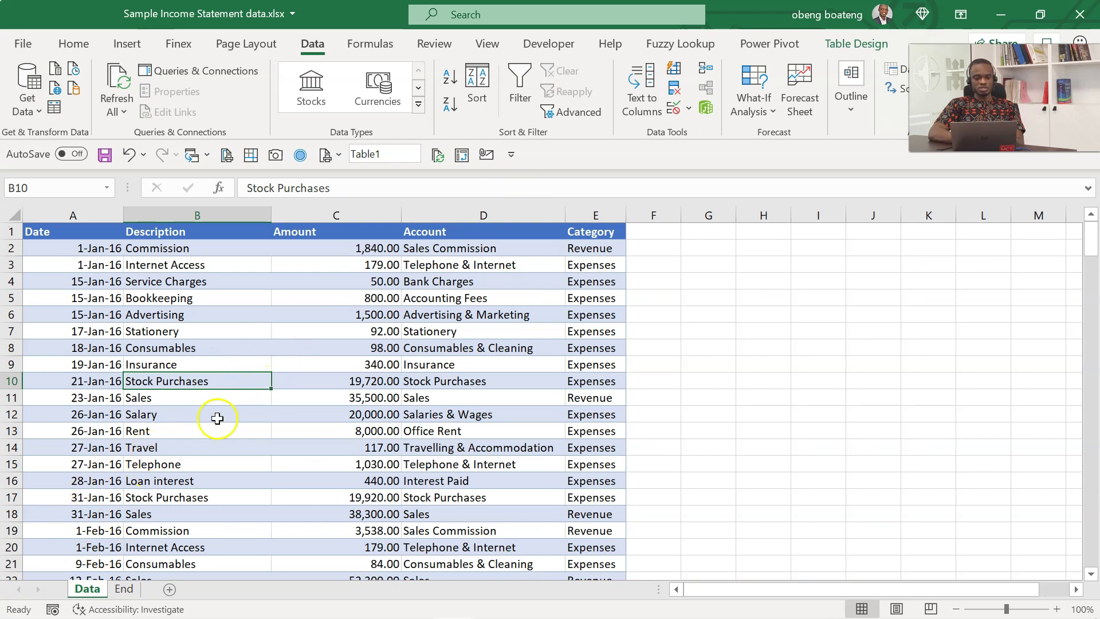
Copy the Data sheet to (new book) with Create a copy ticked, producing Book4
right_click(87, 590)
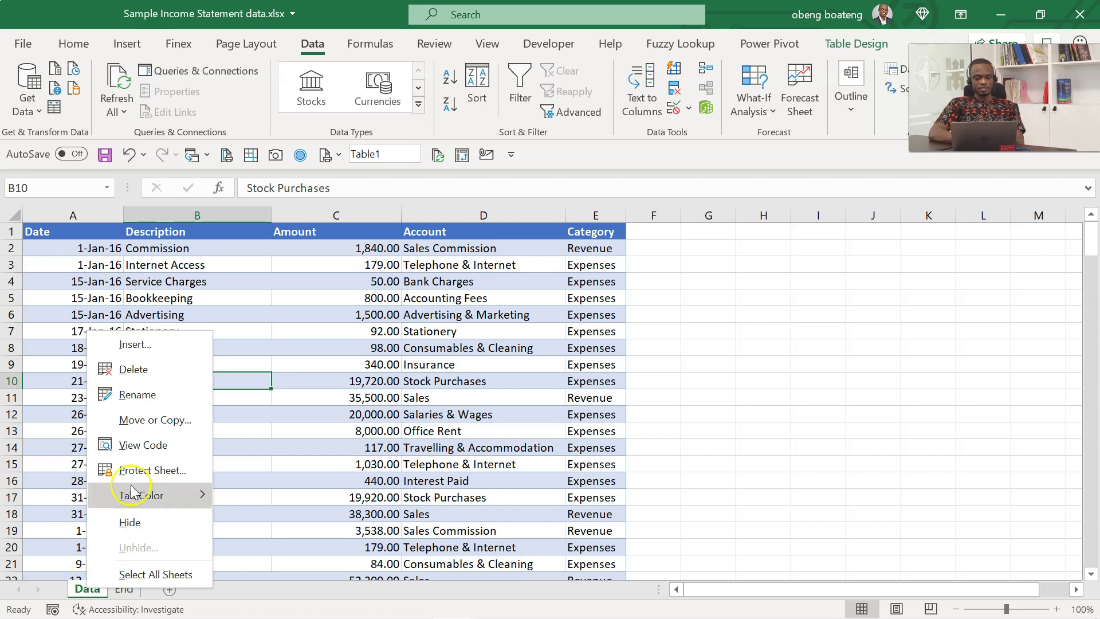
click(143, 423)
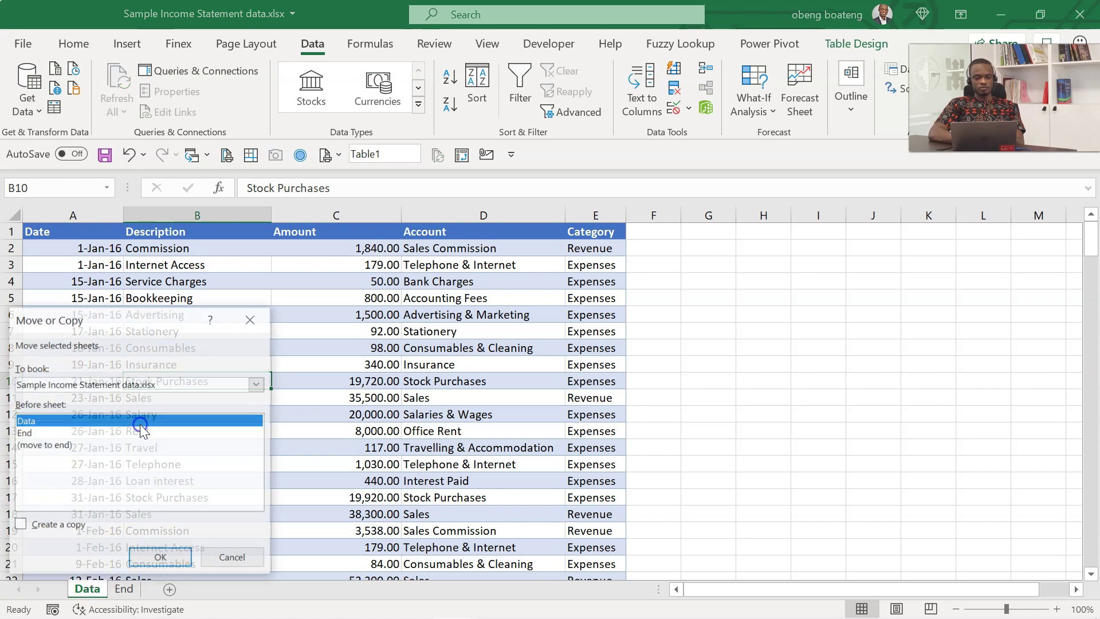
click(19, 526)
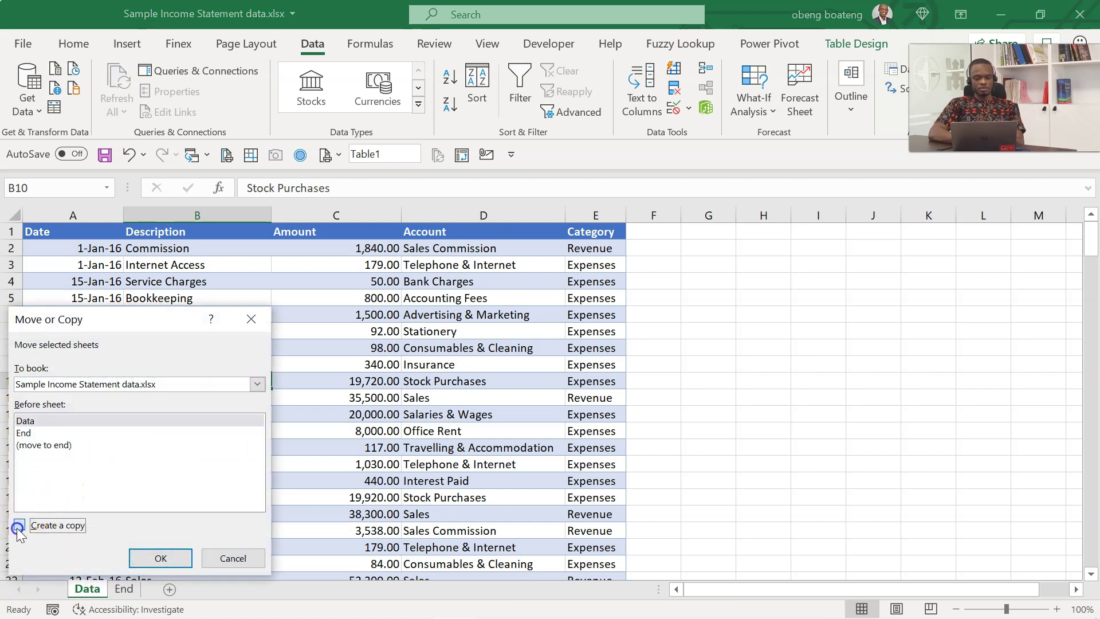
click(257, 384)
click(217, 405)
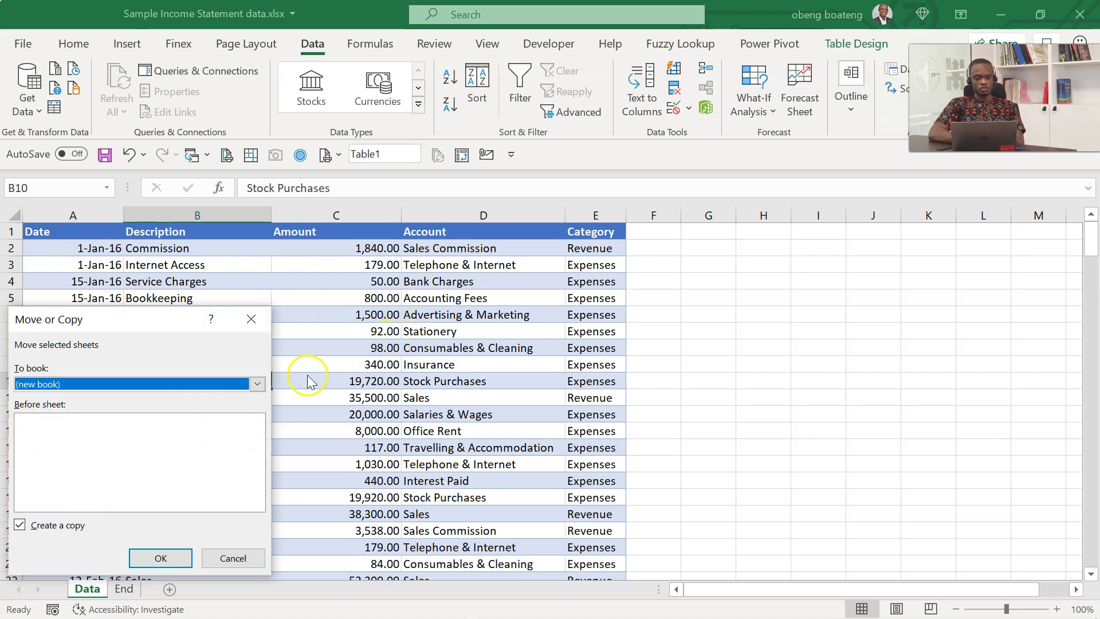
click(166, 556)
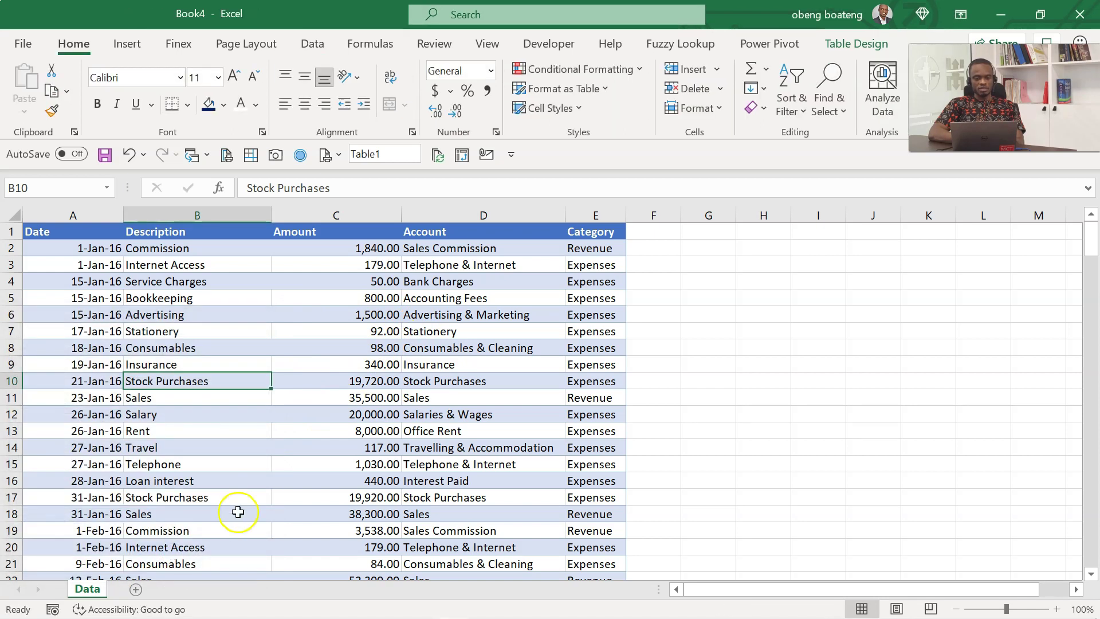
click(350, 390)
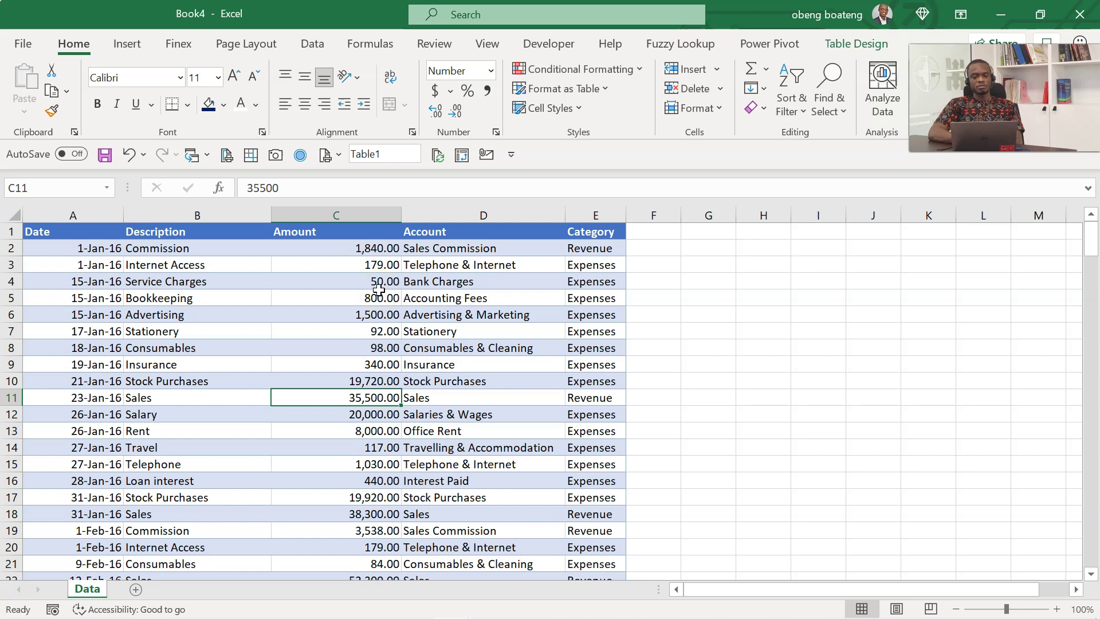
click(379, 290)
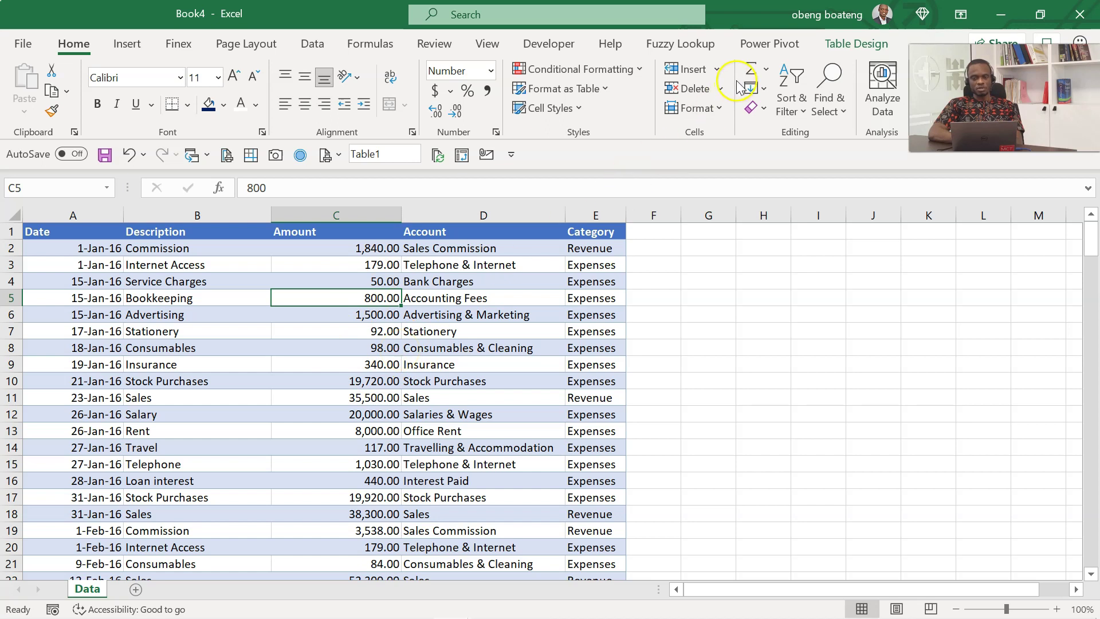
click(746, 51)
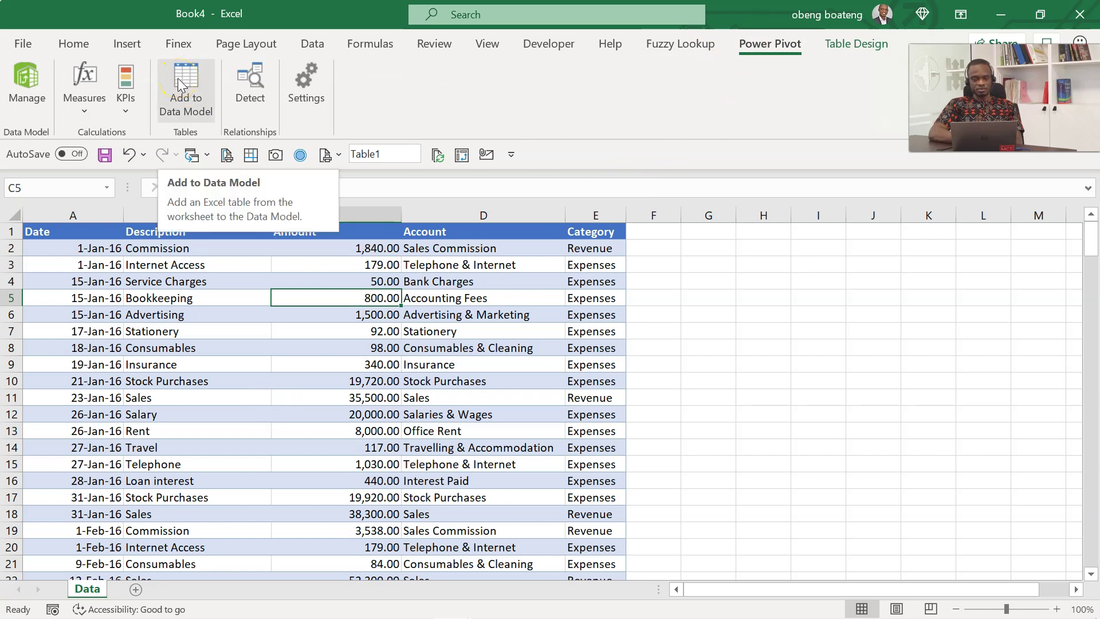
click(211, 339)
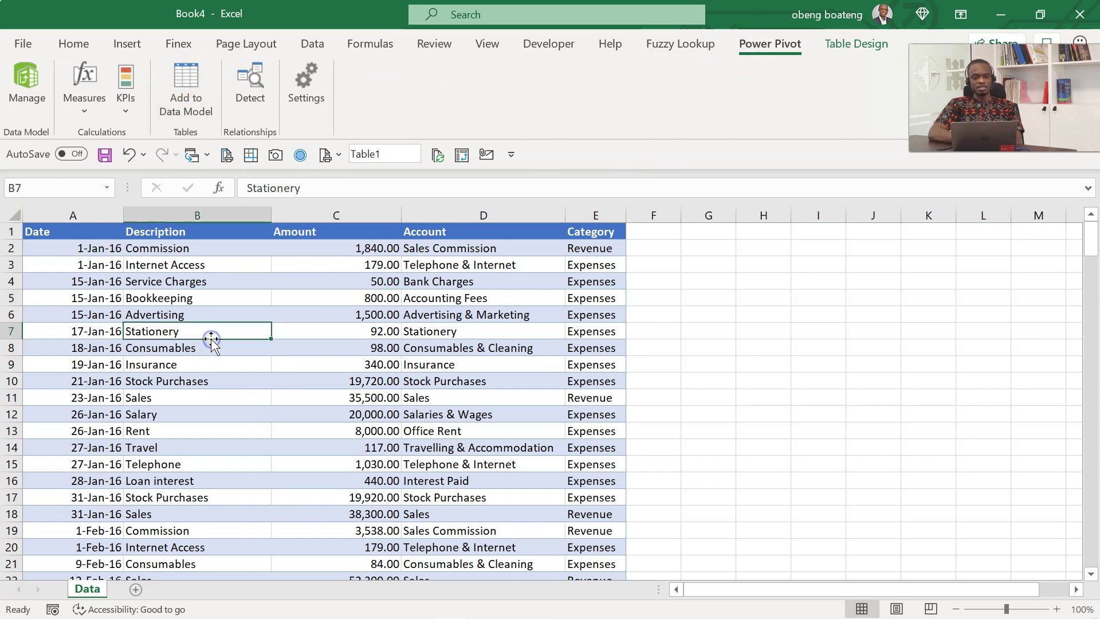
click(127, 44)
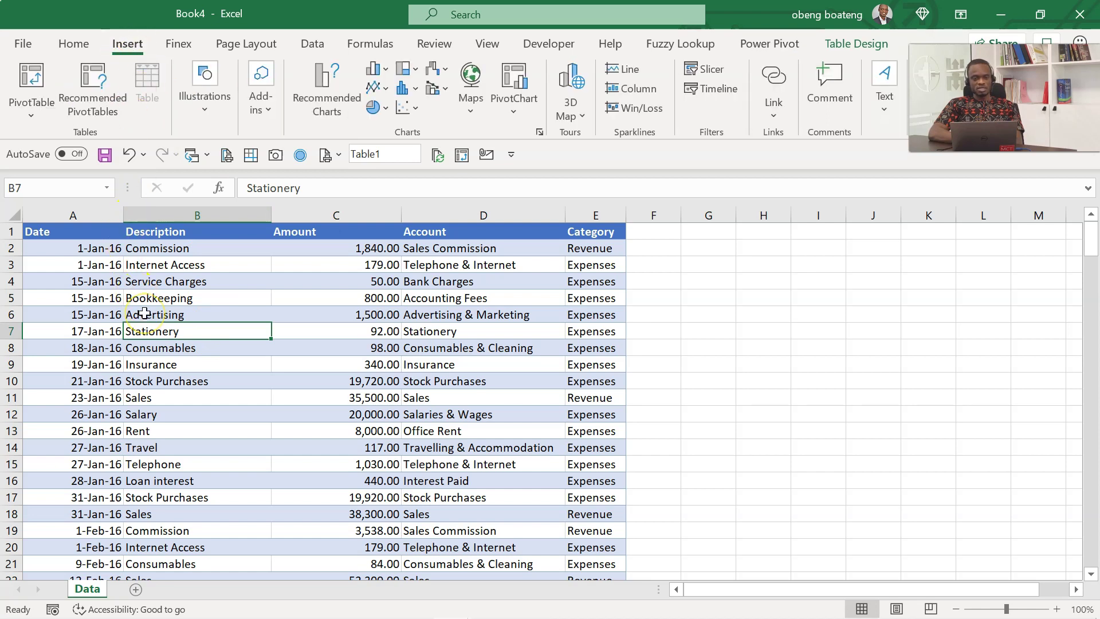
Insert a PivotTable from Table1 on a new worksheet, with Add this data to the Data Model ticked
click(32, 106)
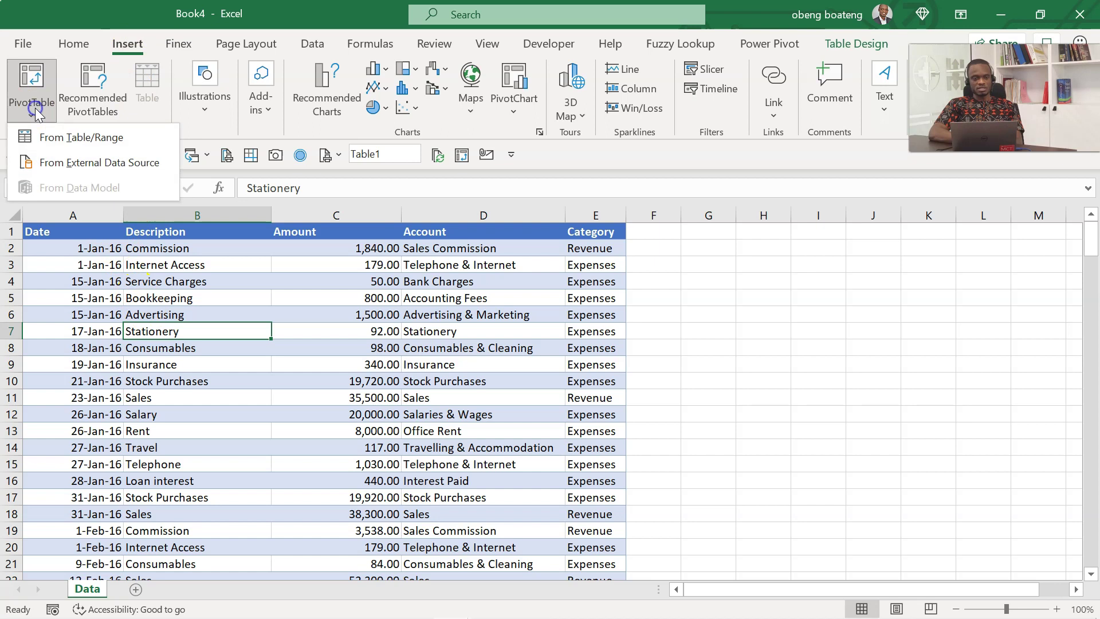
click(240, 258)
click(241, 259)
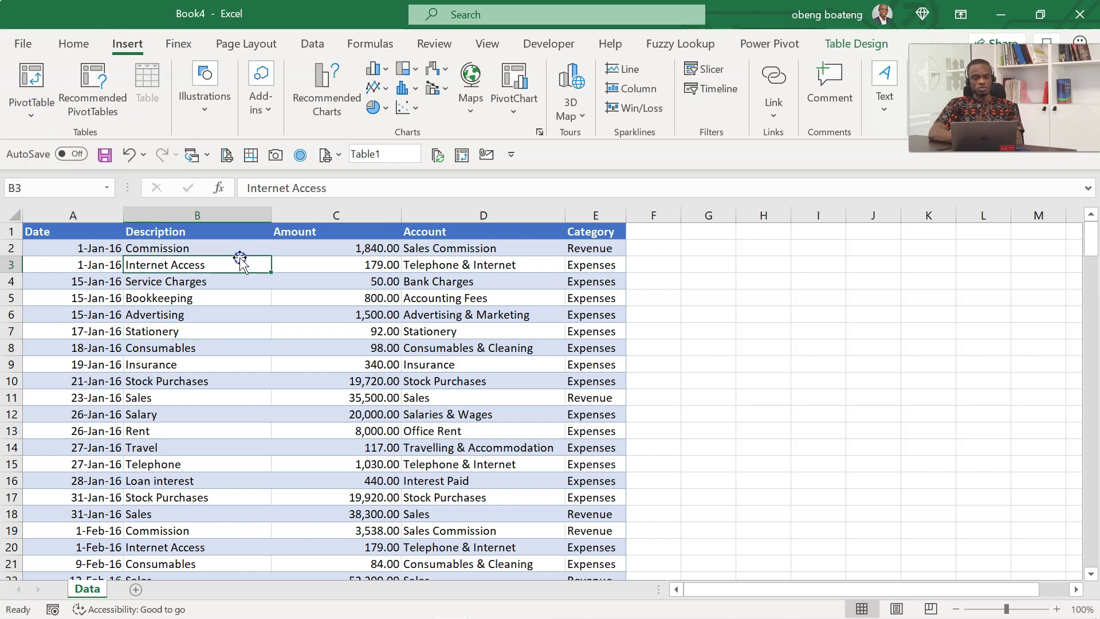
key(alt+n)
key(v)
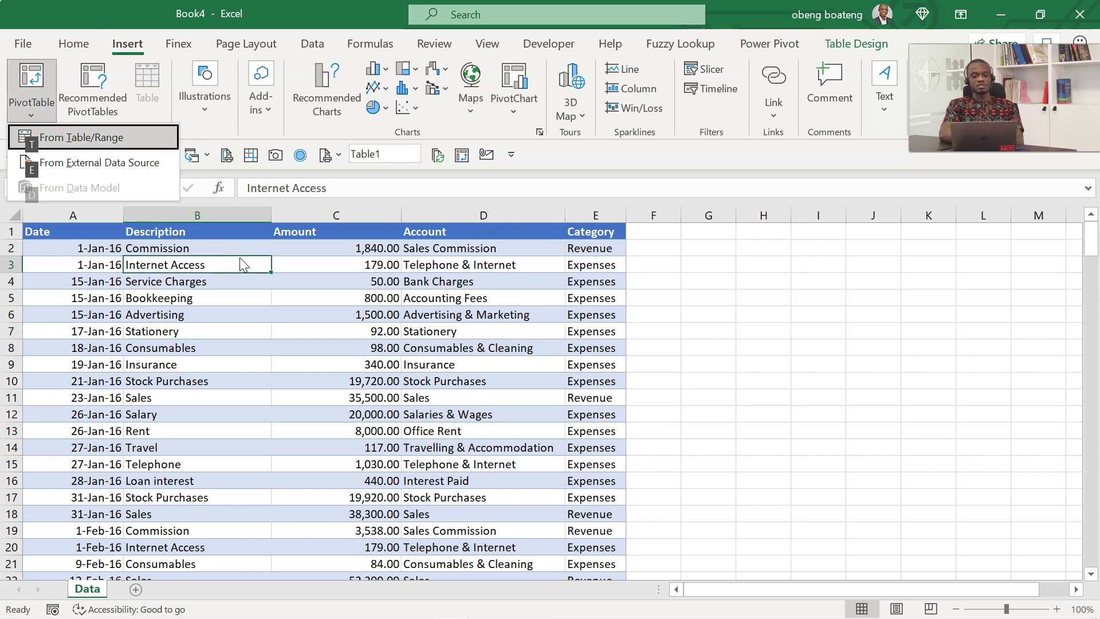
key(t)
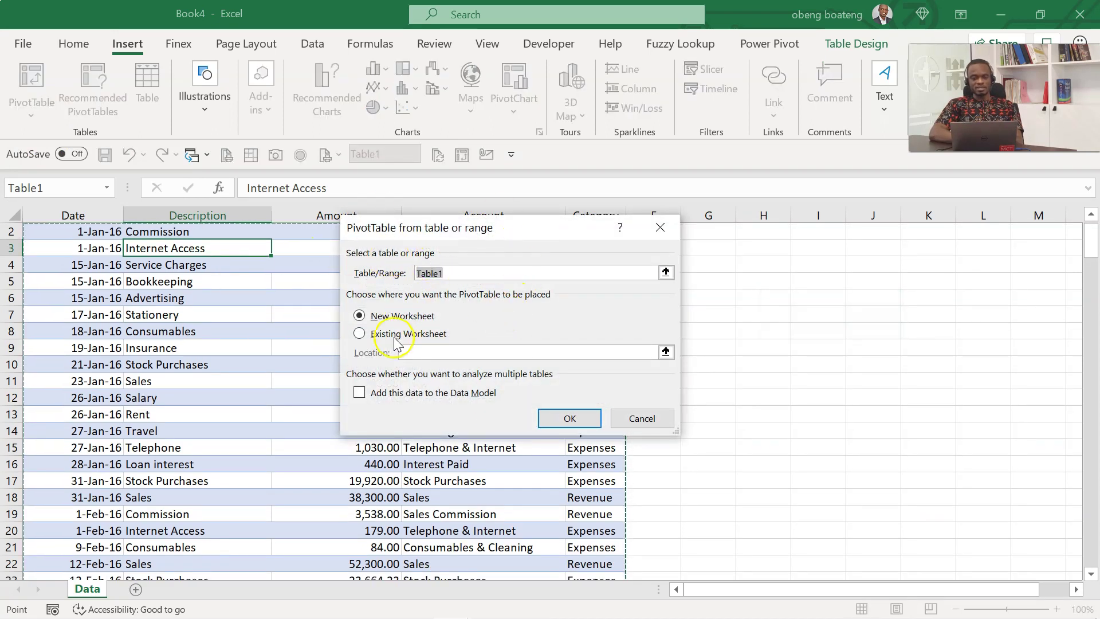
click(360, 394)
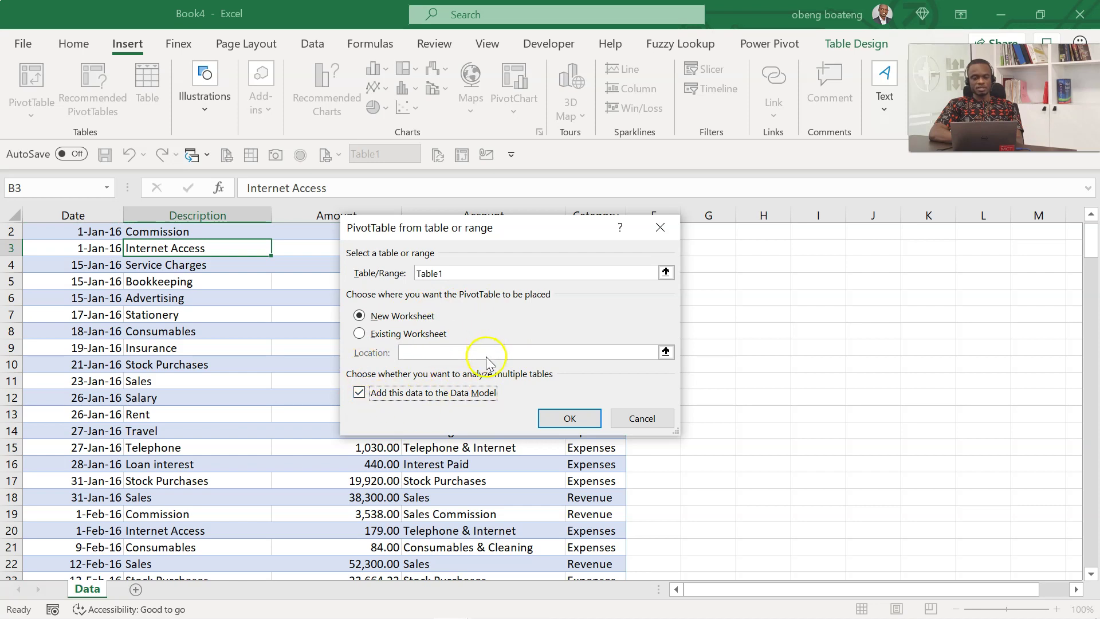
click(538, 420)
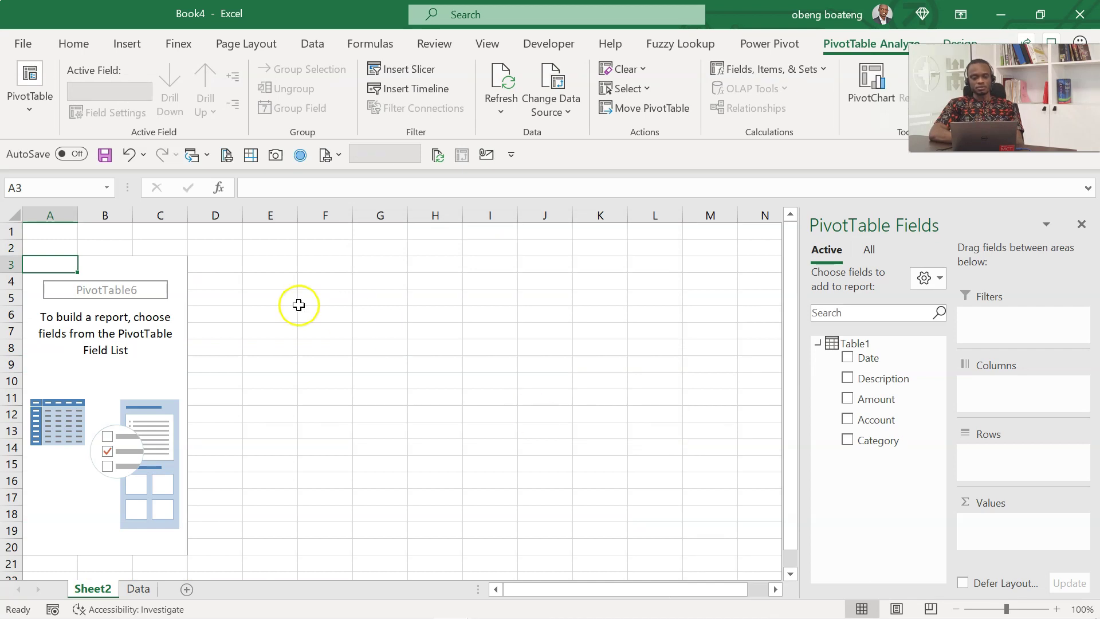
Place Amount in Values, Account in Rows and Date in Columns of the PivotTable
click(142, 313)
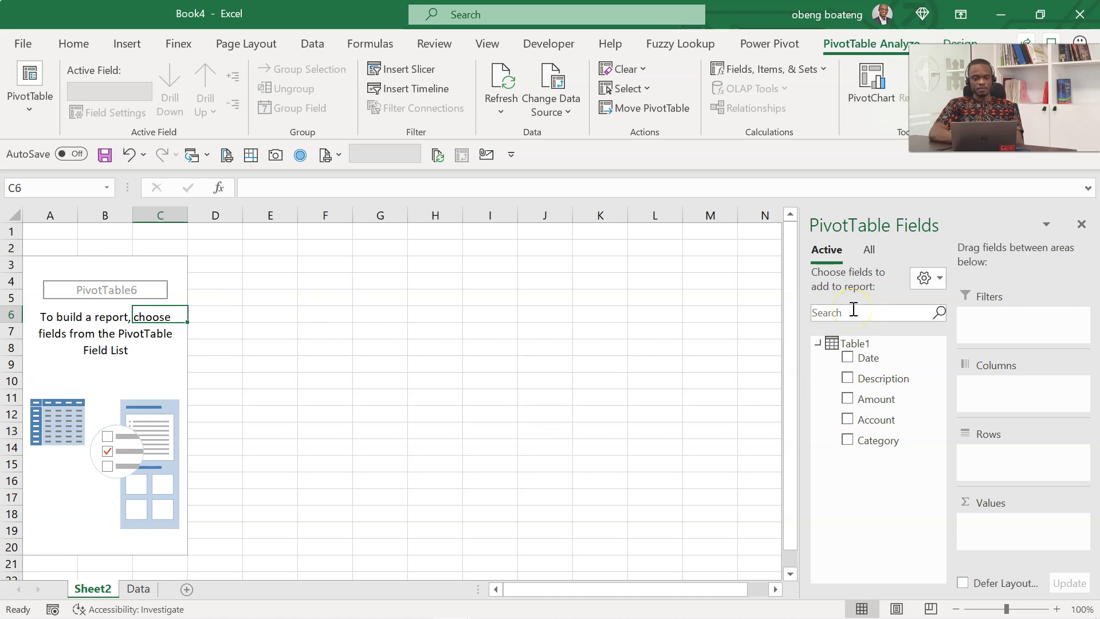
click(864, 399)
drag(865, 401, 984, 532)
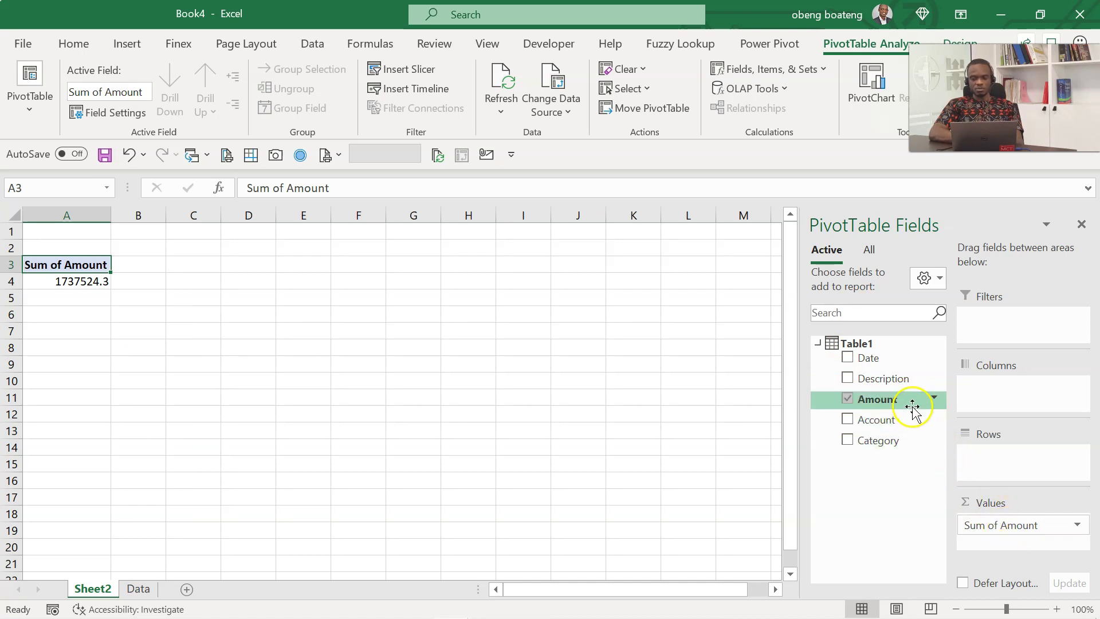
drag(892, 421, 982, 456)
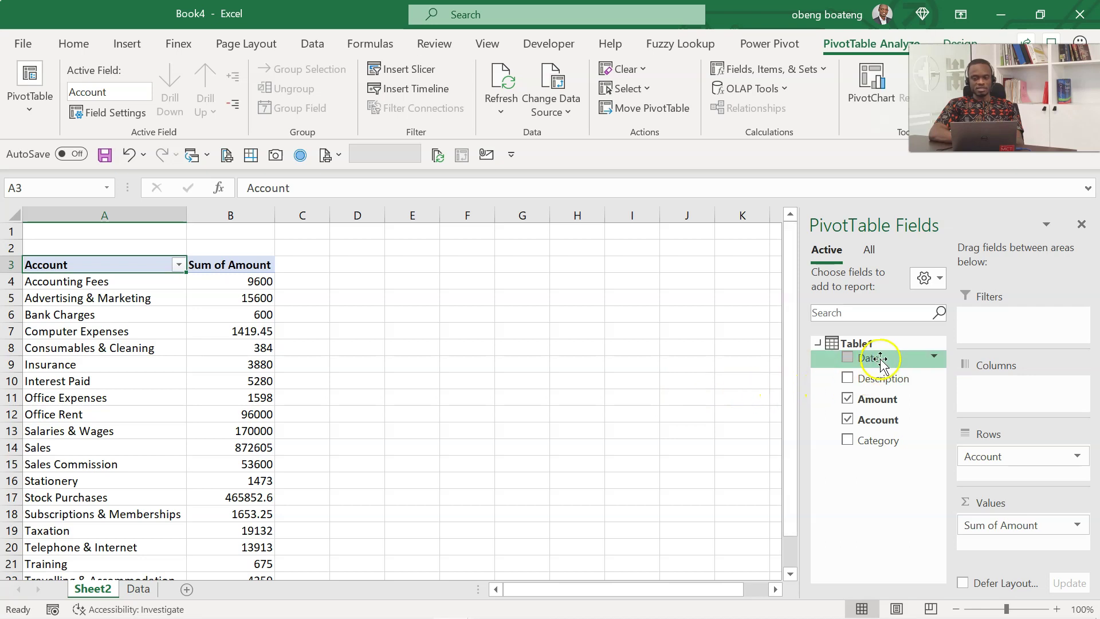
drag(880, 359, 999, 397)
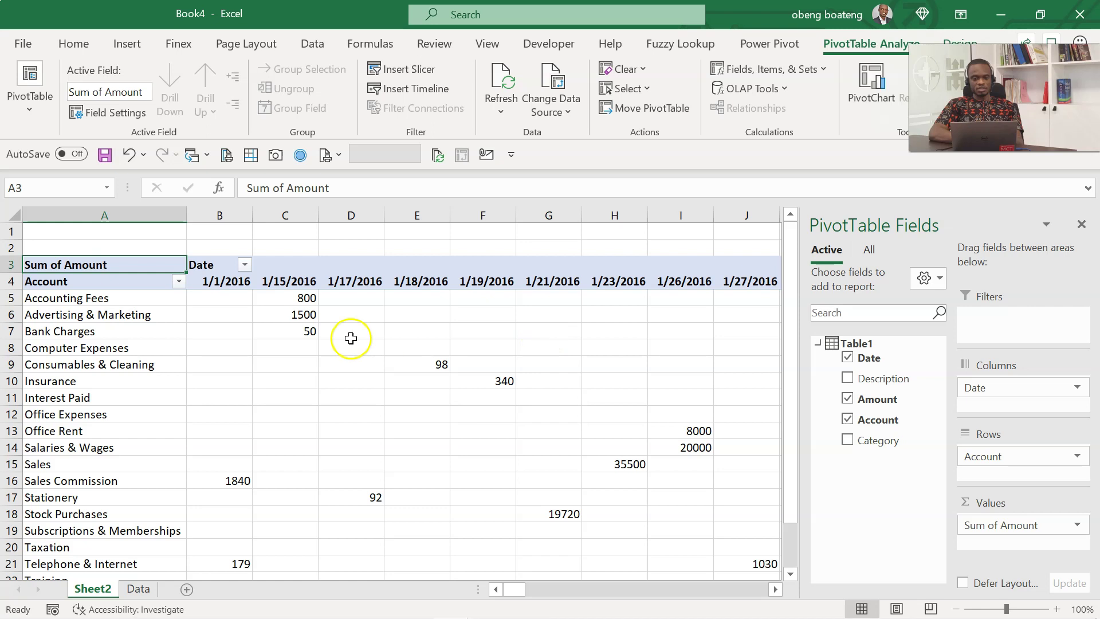
mouse_move(329, 318)
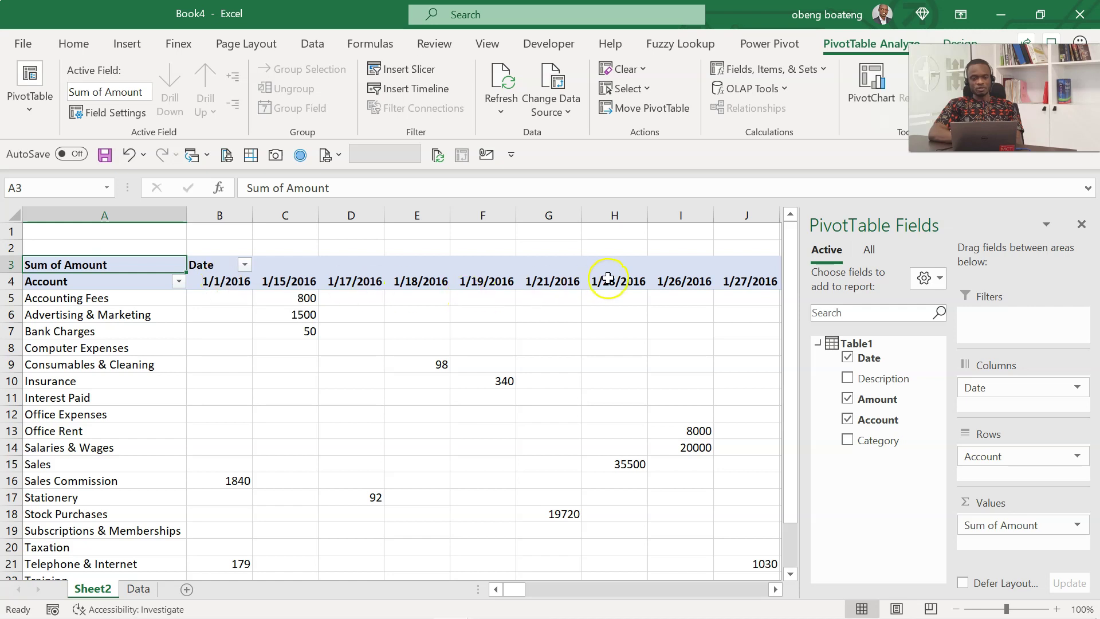
Group the date headings starting at B4 by Months
click(236, 279)
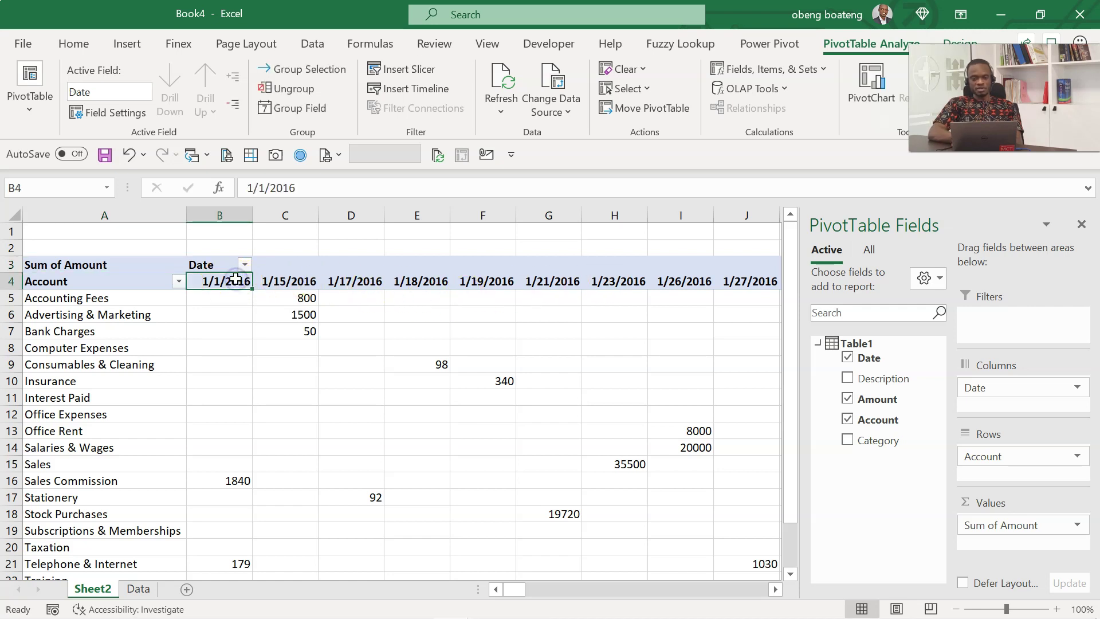
key(Right)
key(Right)
key(Right)
key(Right)
key(Left)
key(Left)
key(Left)
key(Left)
right_click(229, 281)
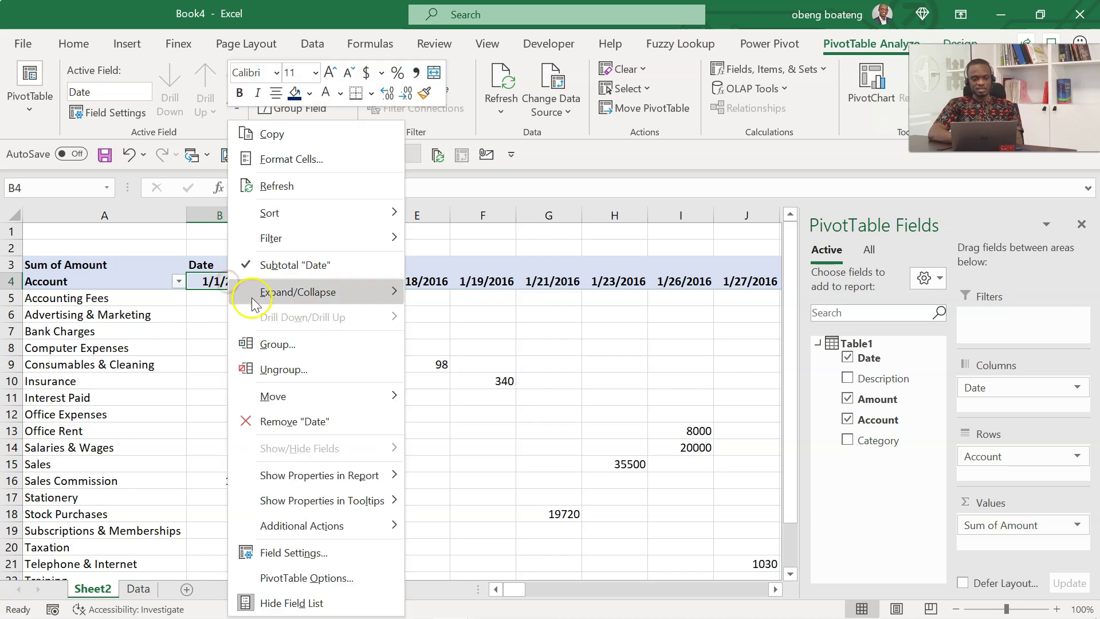
click(281, 343)
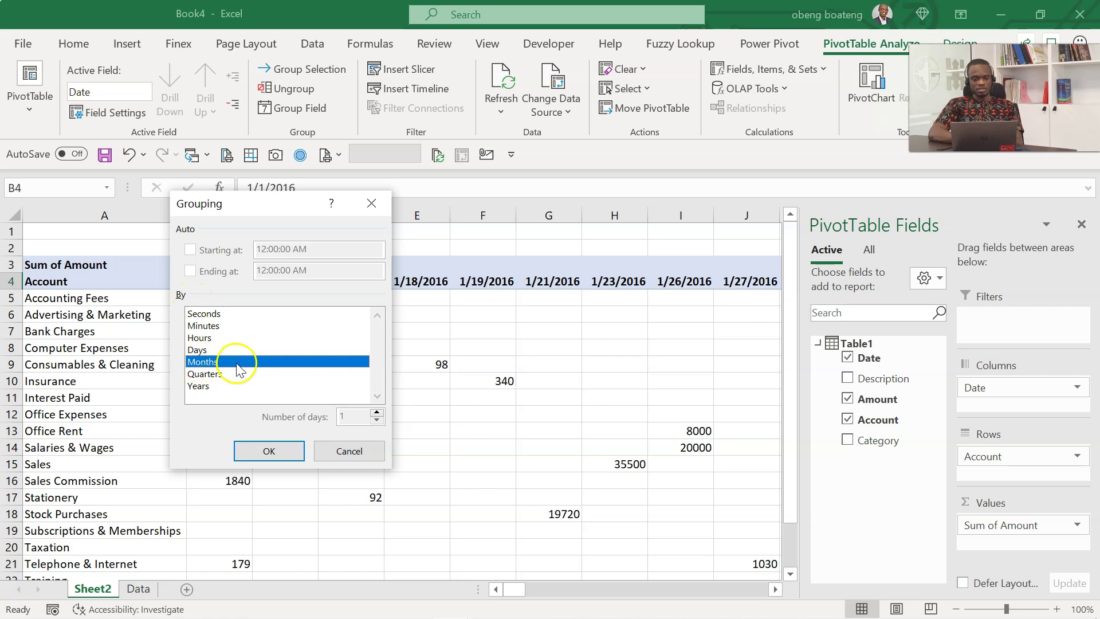
click(266, 449)
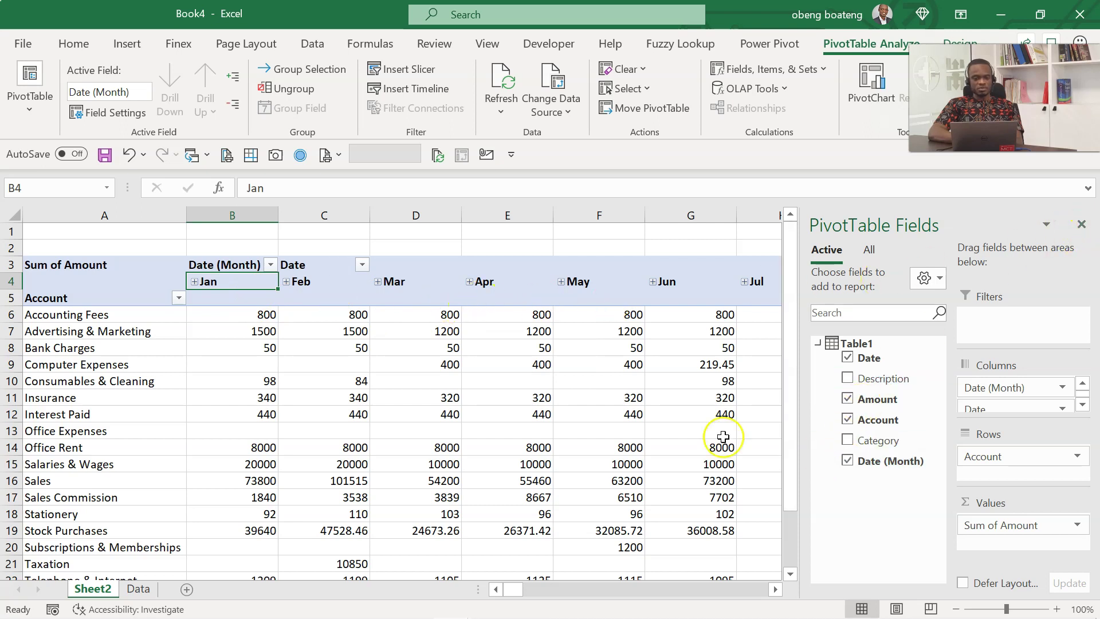
Put the Category field in the Rows area above Account
click(153, 325)
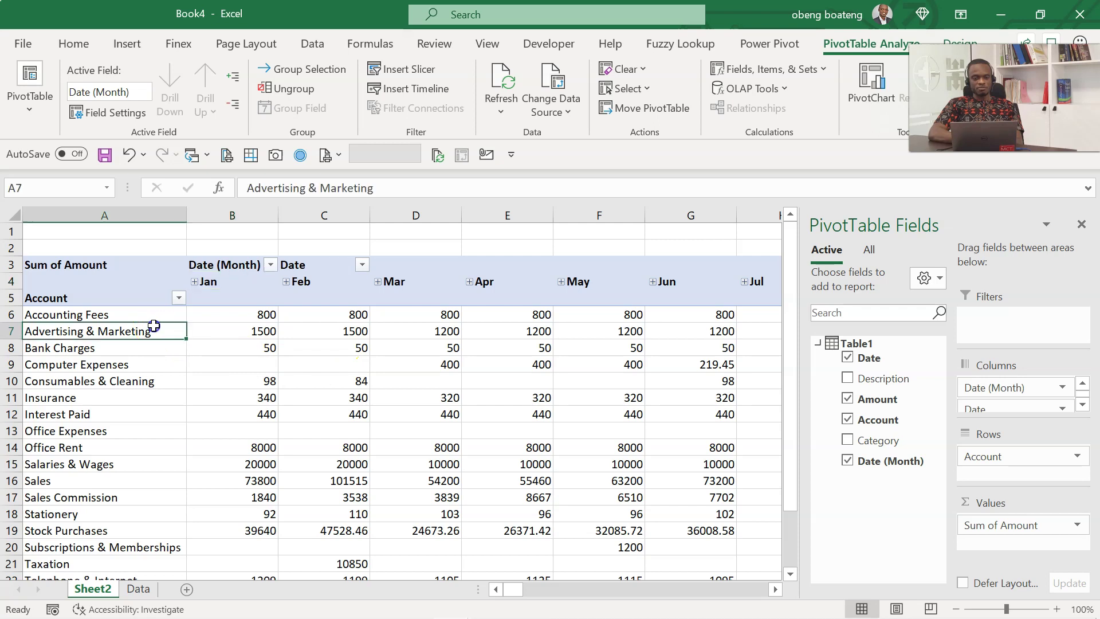
key(Down)
key(Down)
key(Down)
key(Down)
key(Down)
key(Down)
key(Down)
key(Down)
key(Down)
key(Down)
key(Down)
key(Down)
key(Down)
key(Down)
key(Down)
key(Down)
key(Down)
key(Down)
key(Down)
key(Down)
key(Down)
key(Down)
key(Down)
key(Up)
key(Up)
key(Up)
key(Up)
key(Up)
key(Up)
key(Up)
key(Up)
key(Up)
key(Up)
key(Up)
key(Up)
key(Up)
key(Up)
key(Up)
key(Up)
key(Up)
key(Up)
key(Up)
key(Up)
key(Up)
key(Up)
key(Up)
key(Up)
key(Up)
key(Up)
key(Up)
key(Up)
key(Up)
key(Up)
key(Up)
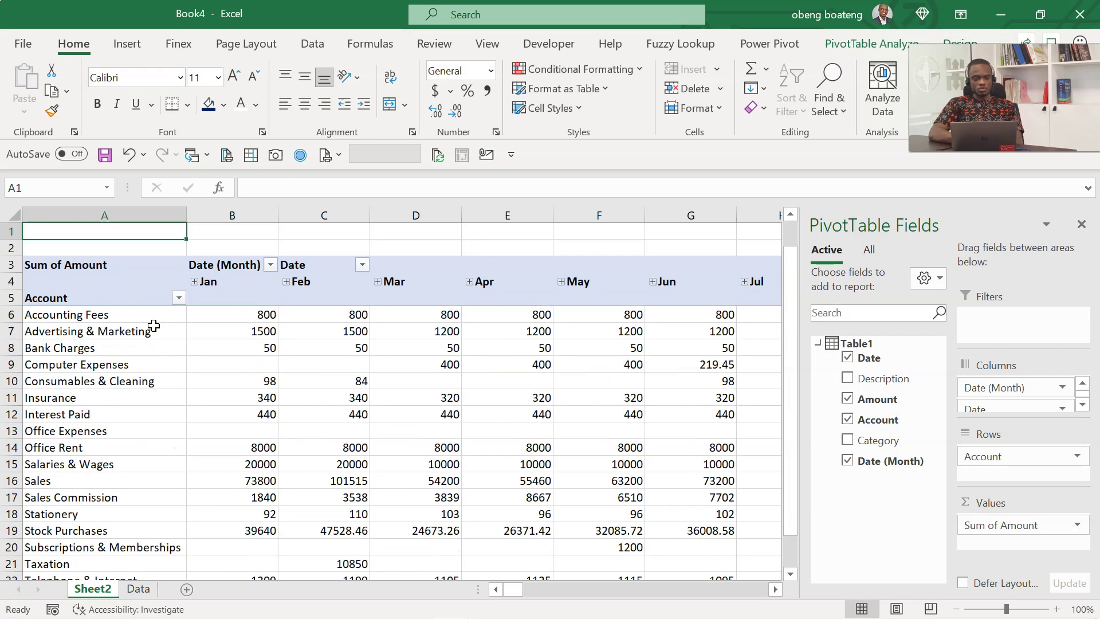
key(Down)
key(Down)
key(Down)
key(Down)
key(Down)
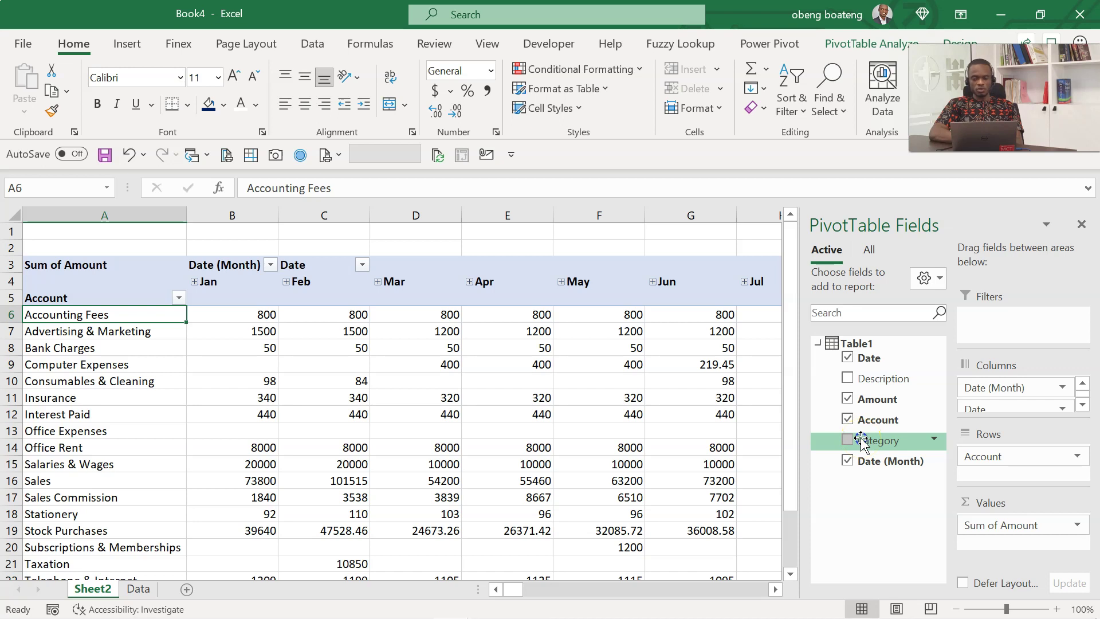
drag(861, 441, 999, 449)
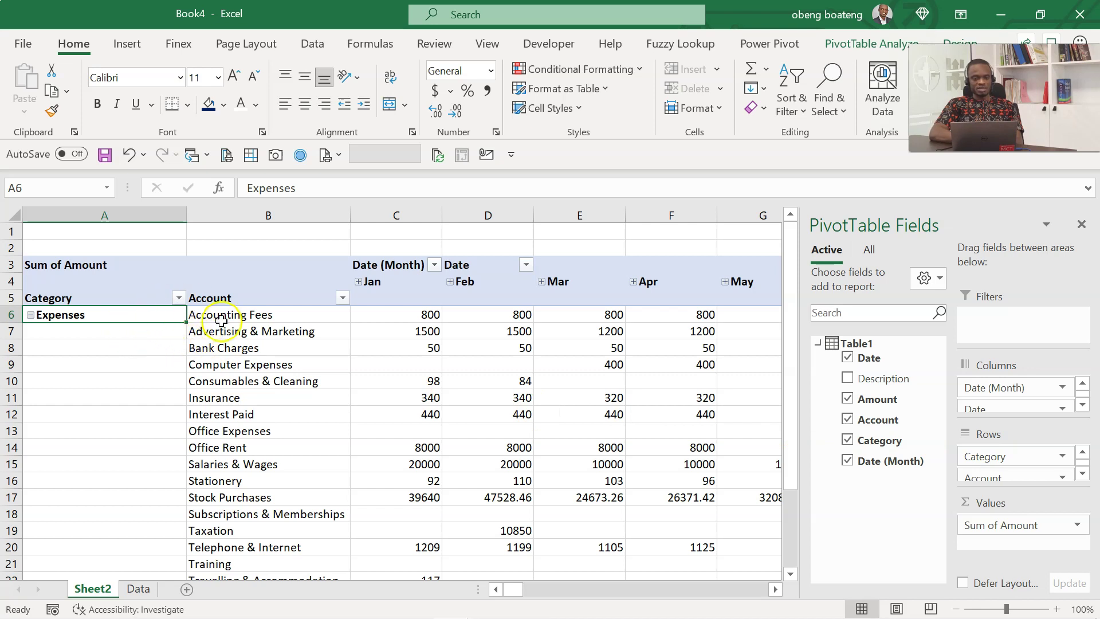
Check the Expenses Total row and bring up the Category field's context menu
click(142, 381)
key(ctrl+Down)
key(Down)
key(Down)
key(Down)
key(Up)
key(Up)
key(Up)
key(Up)
key(Up)
key(Up)
key(Up)
key(Up)
key(Up)
key(Up)
key(Up)
key(Up)
key(Up)
key(Up)
key(Up)
key(Up)
key(Up)
key(Up)
key(Up)
key(Up)
key(Up)
key(Down)
key(Down)
key(Down)
key(Down)
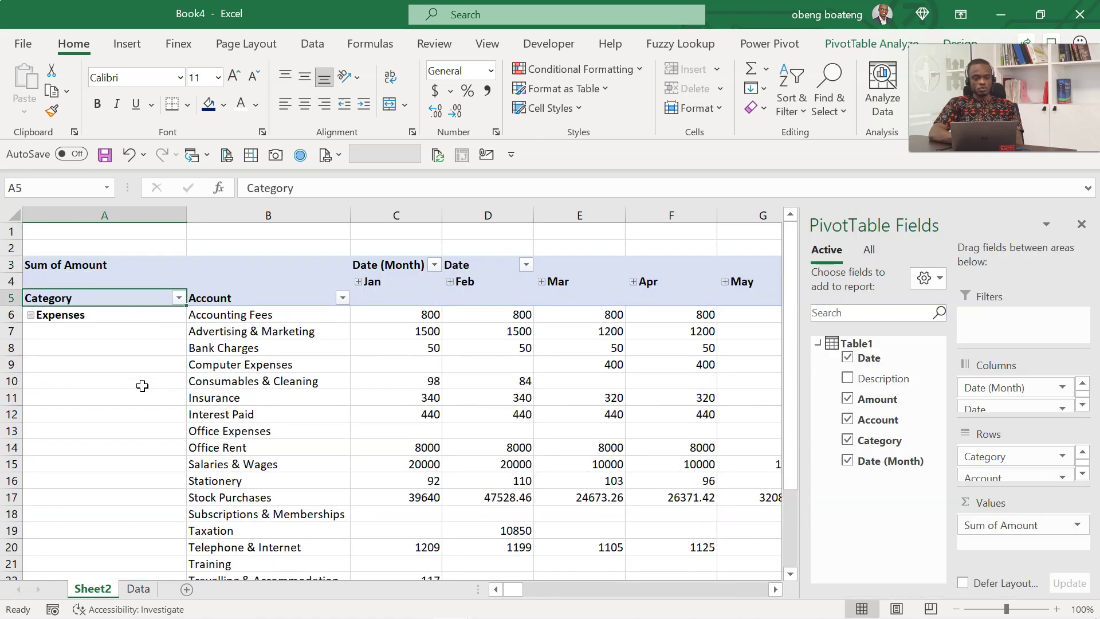
key(Down)
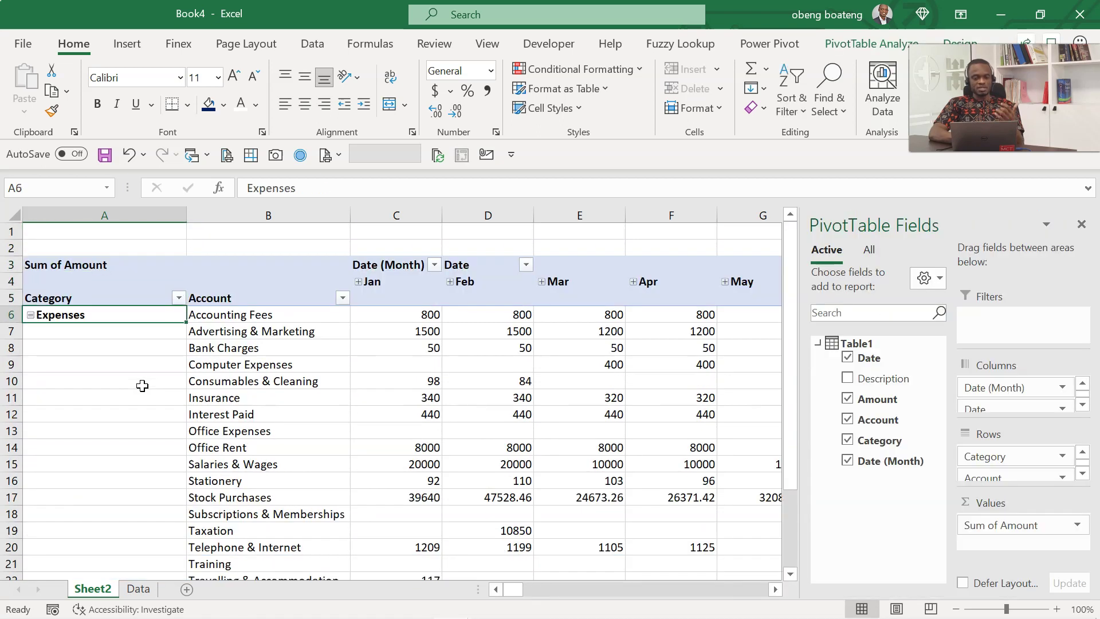
right_click(63, 315)
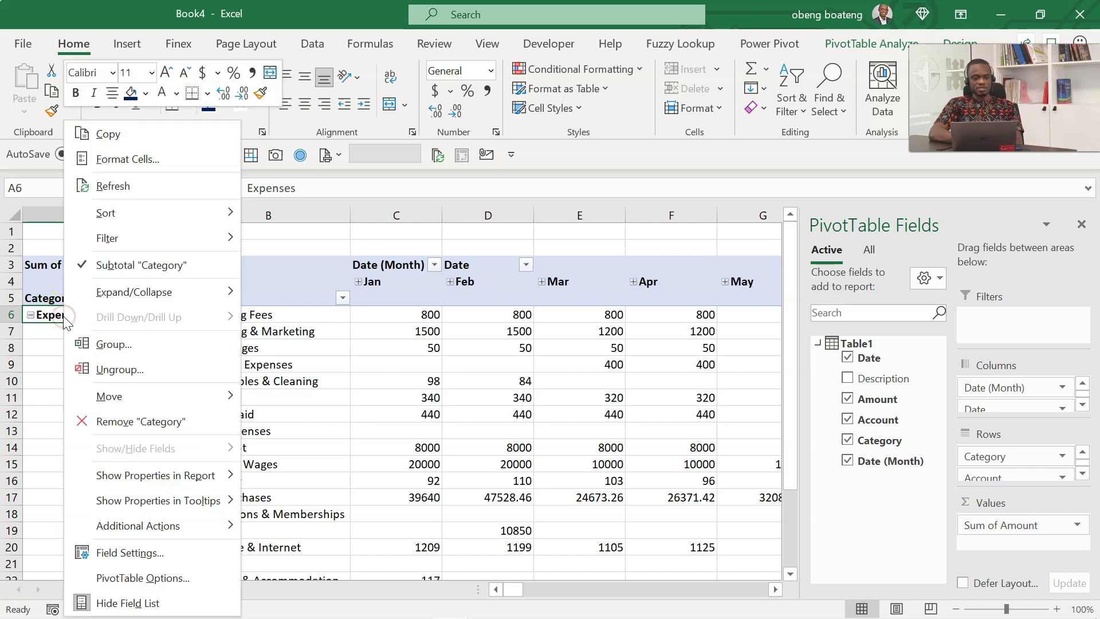
Sort categories Z to A so Revenue comes first, and close the PivotTable Fields pane
mouse_move(196, 215)
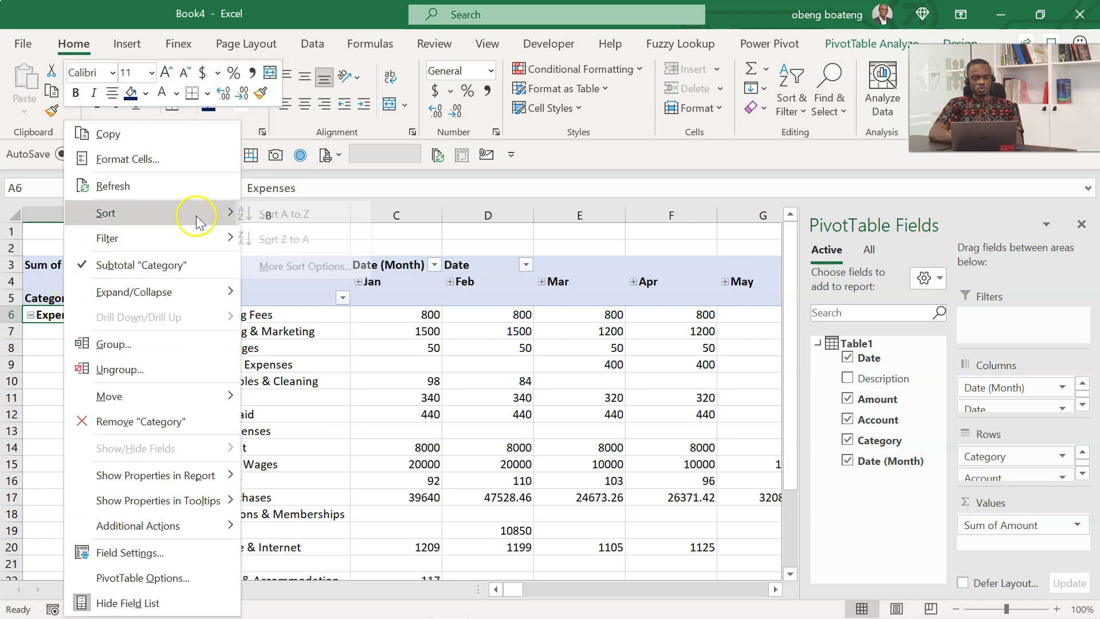
click(279, 239)
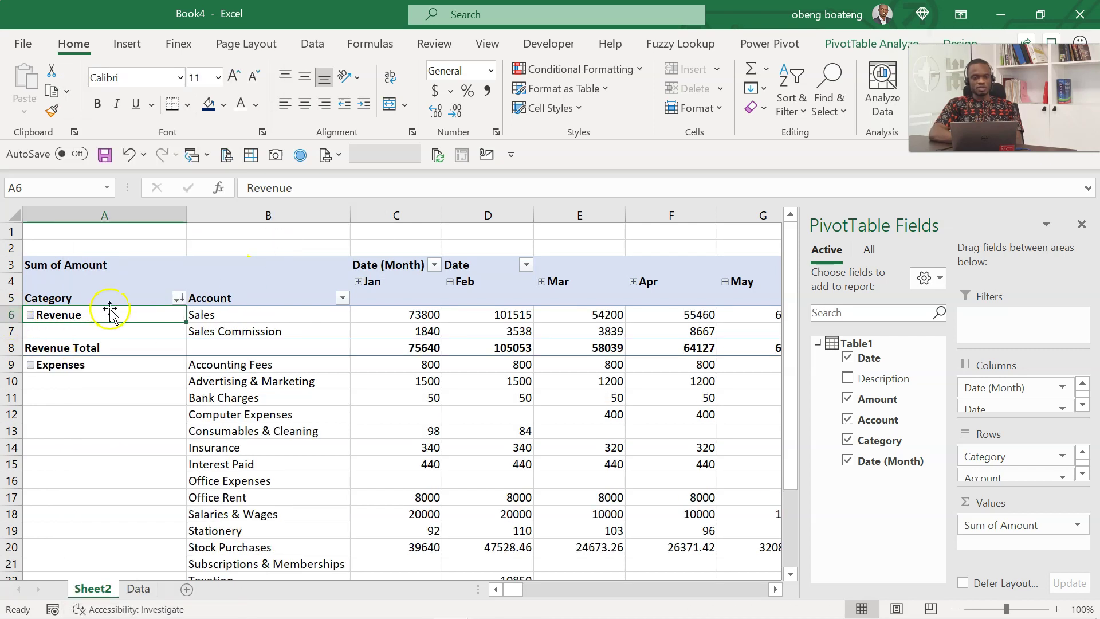
click(121, 424)
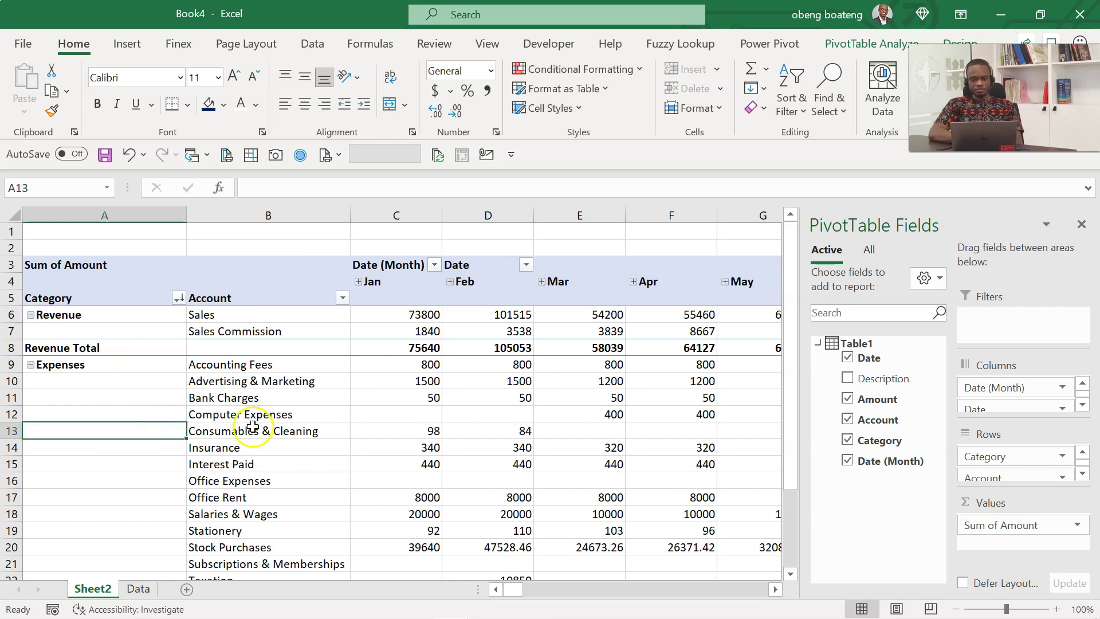
click(1081, 227)
click(561, 398)
Review the month values, including February Consumables & Cleaning and Advertising & Marketing
key(Up)
key(Up)
key(Up)
key(Up)
key(Up)
key(Right)
key(Right)
key(Right)
key(Right)
key(Right)
key(Right)
key(Right)
key(Right)
key(Right)
key(Right)
key(Right)
key(Right)
key(Right)
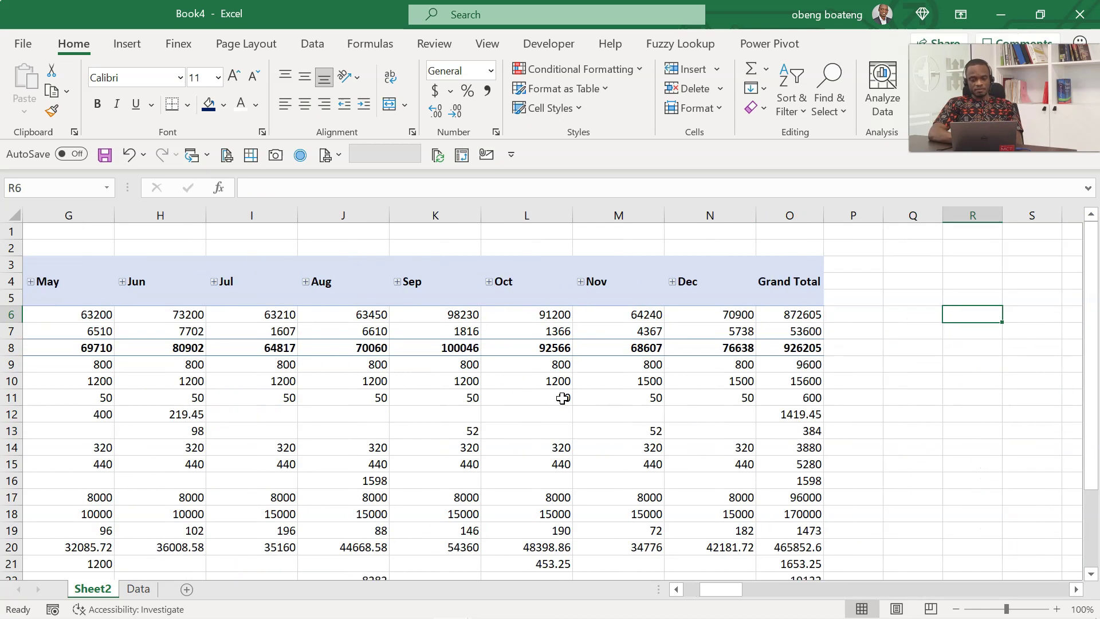
key(Left)
key(Left)
key(Left)
key(Left)
key(Left)
key(Left)
key(Left)
key(Left)
key(Left)
key(Left)
key(Left)
key(Left)
key(Left)
key(Left)
key(Left)
key(Left)
key(Left)
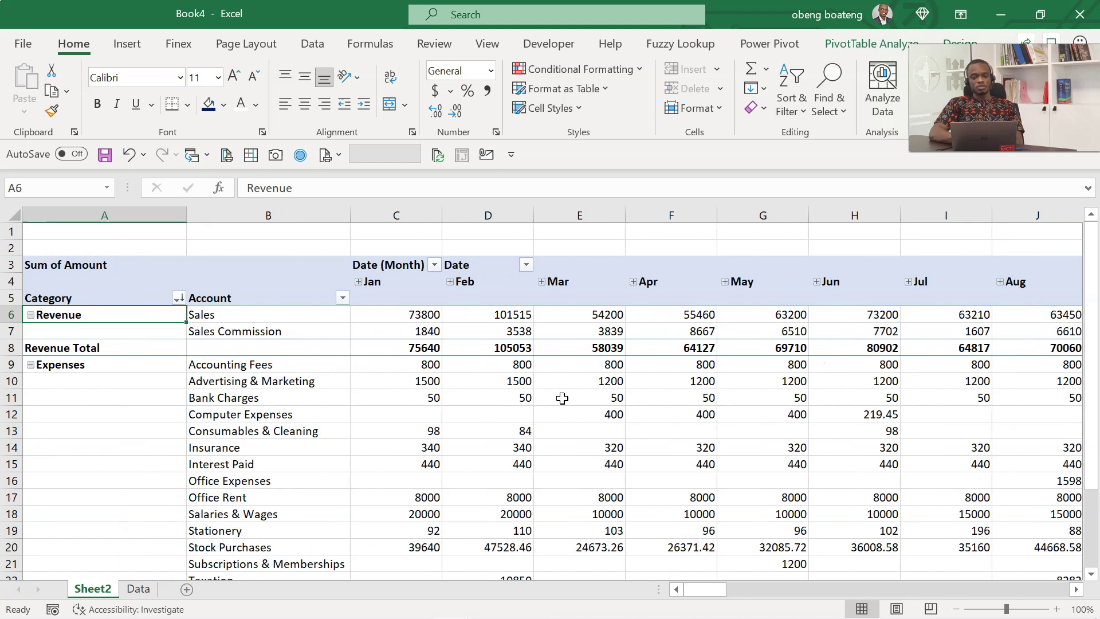
key(Right)
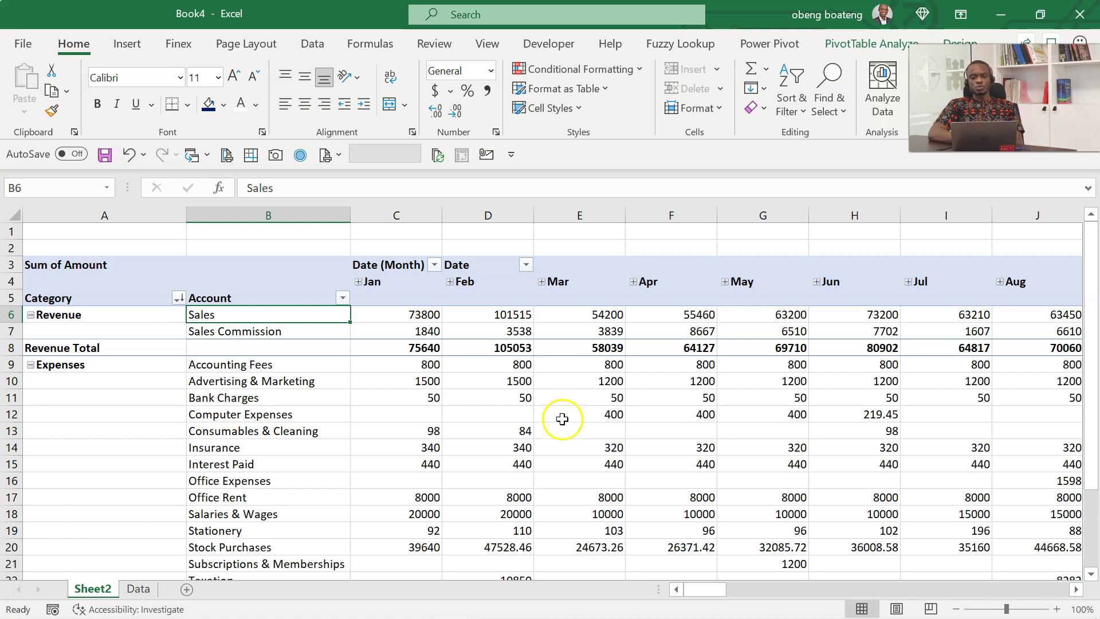
click(514, 429)
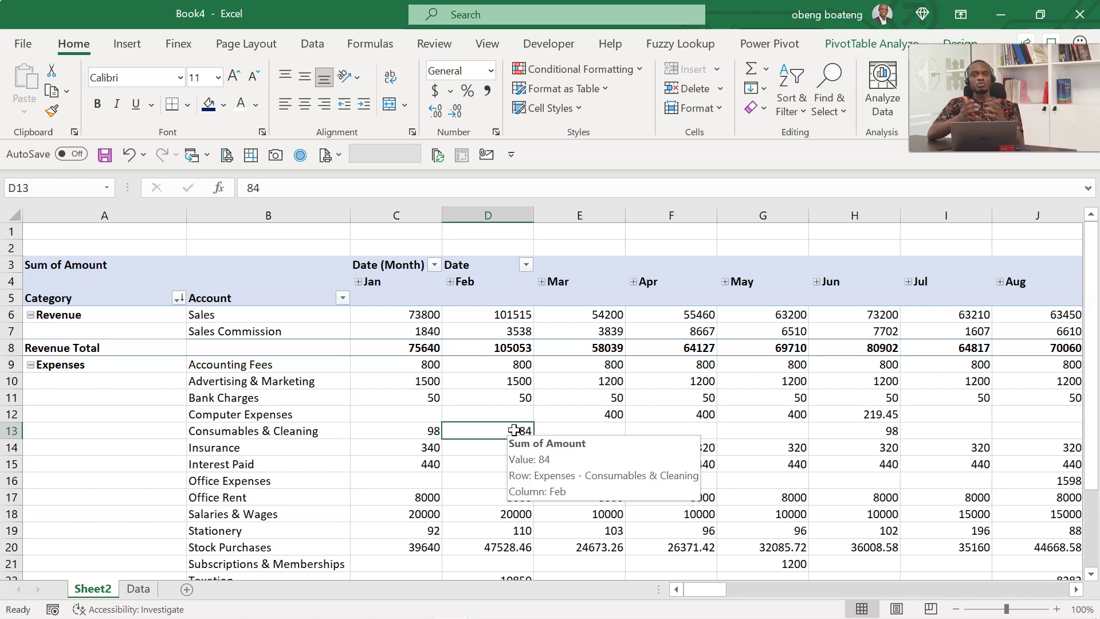
click(514, 374)
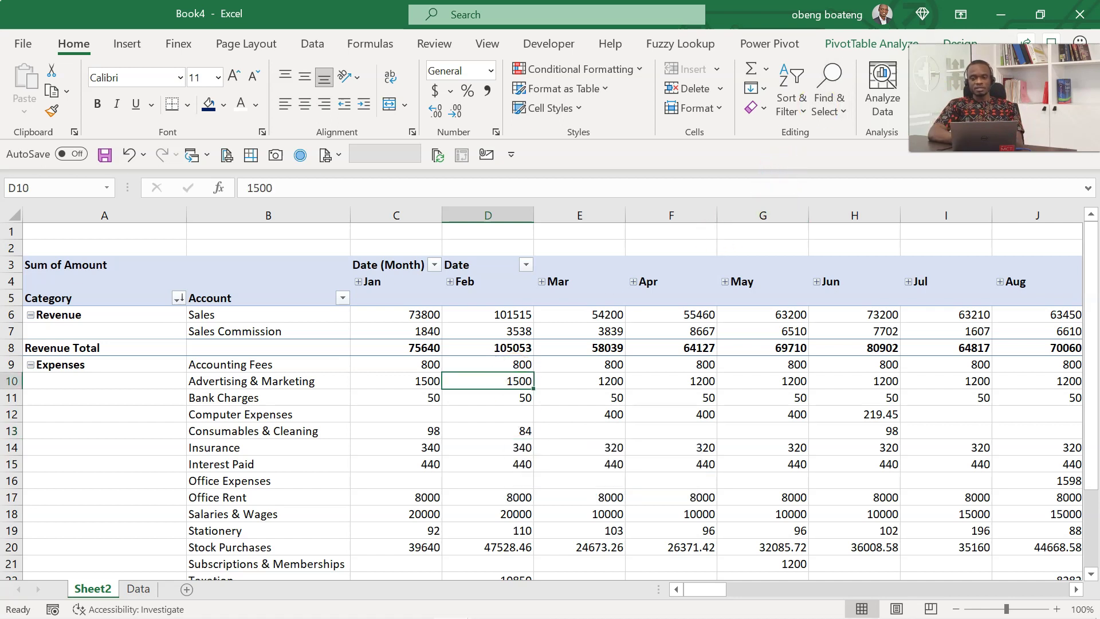
click(854, 44)
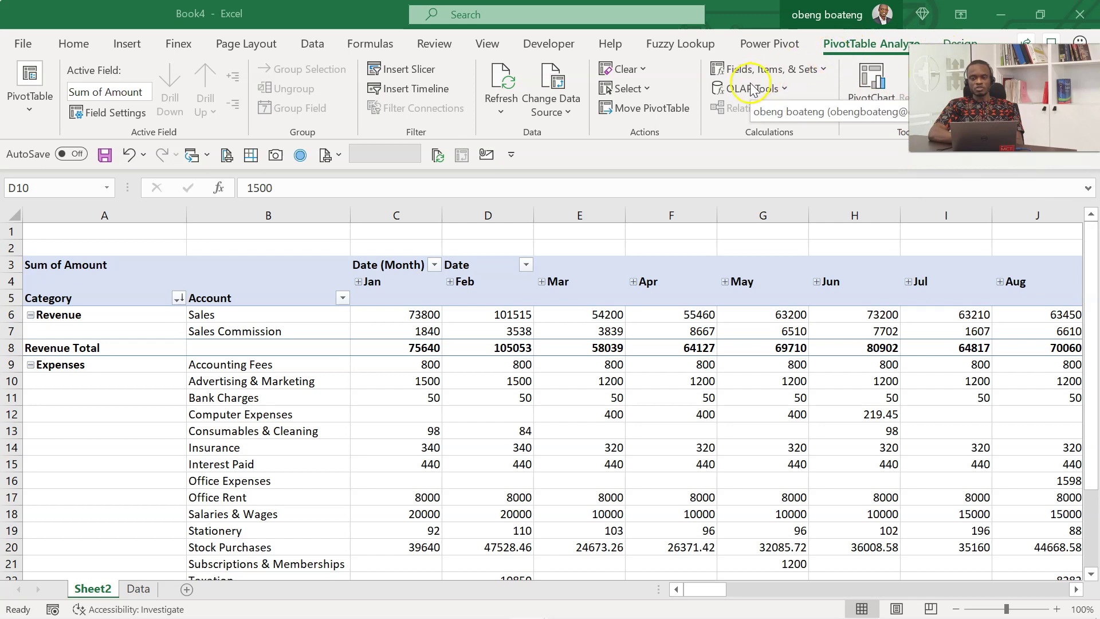
Use OLAP Tools > Convert to Formulas to turn the PivotTable into CUBEVALUE formulas
click(784, 90)
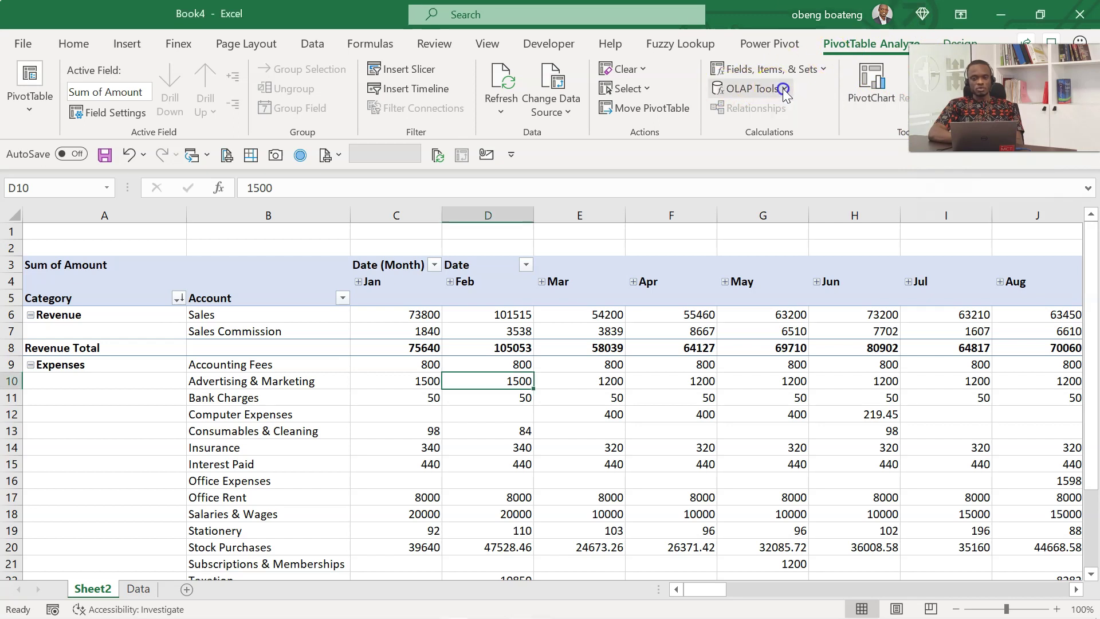
click(784, 90)
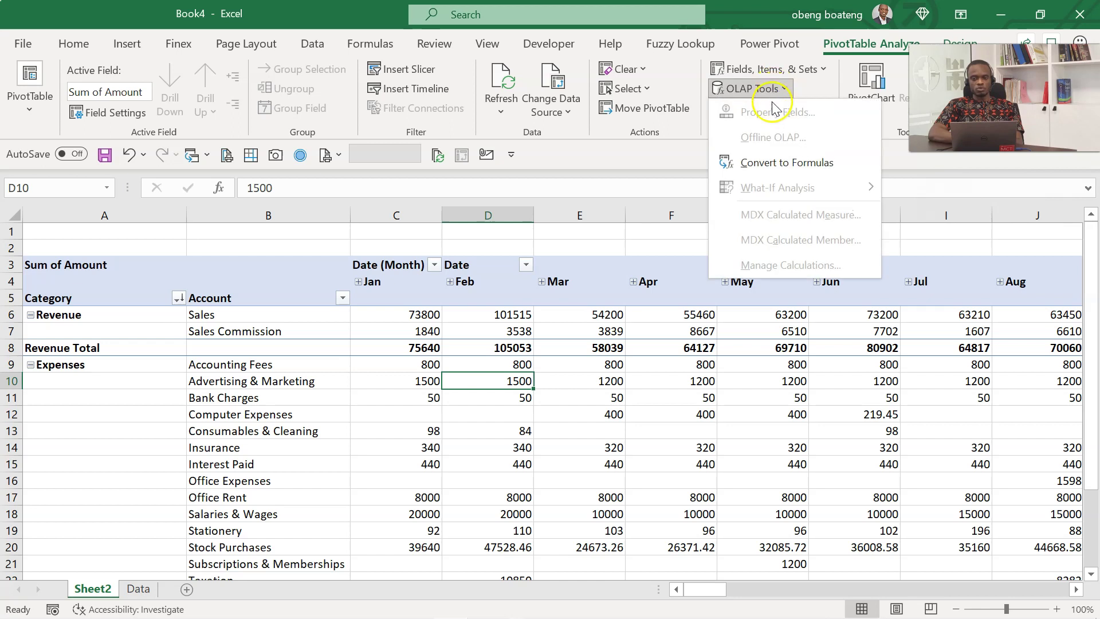
click(764, 172)
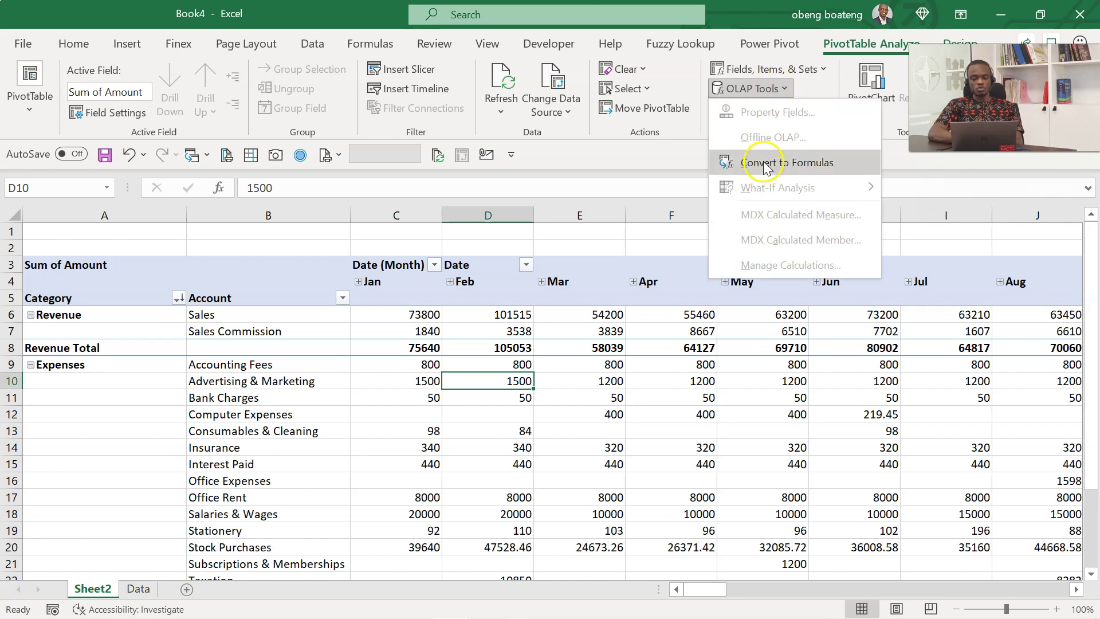
click(764, 162)
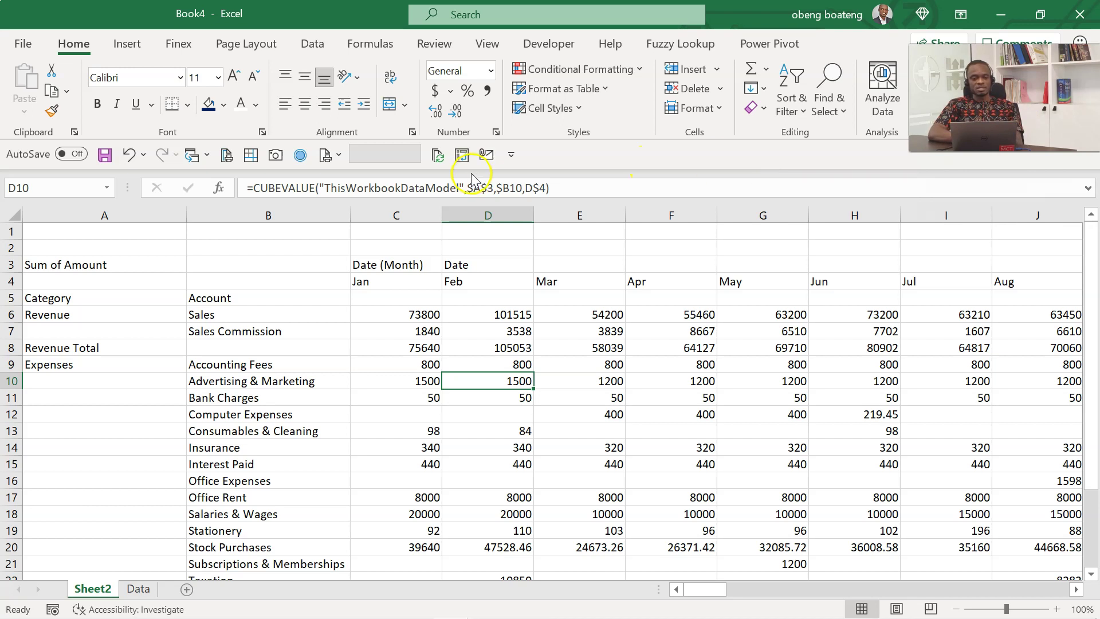
Delete the Category, Date (Month), Date and Account header labels from the report
click(138, 257)
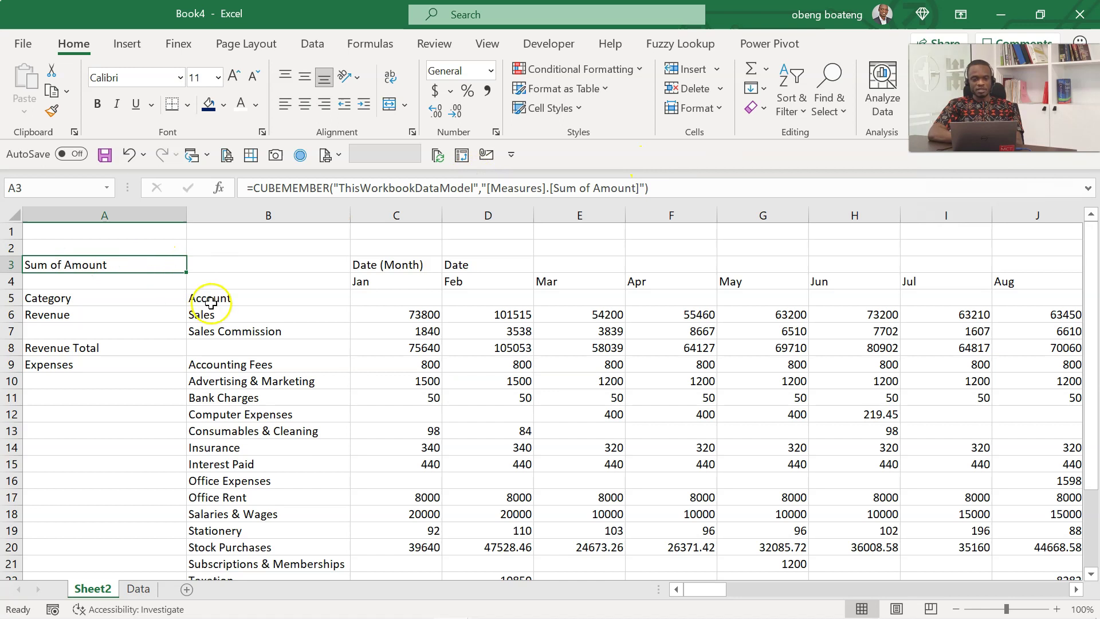
click(128, 296)
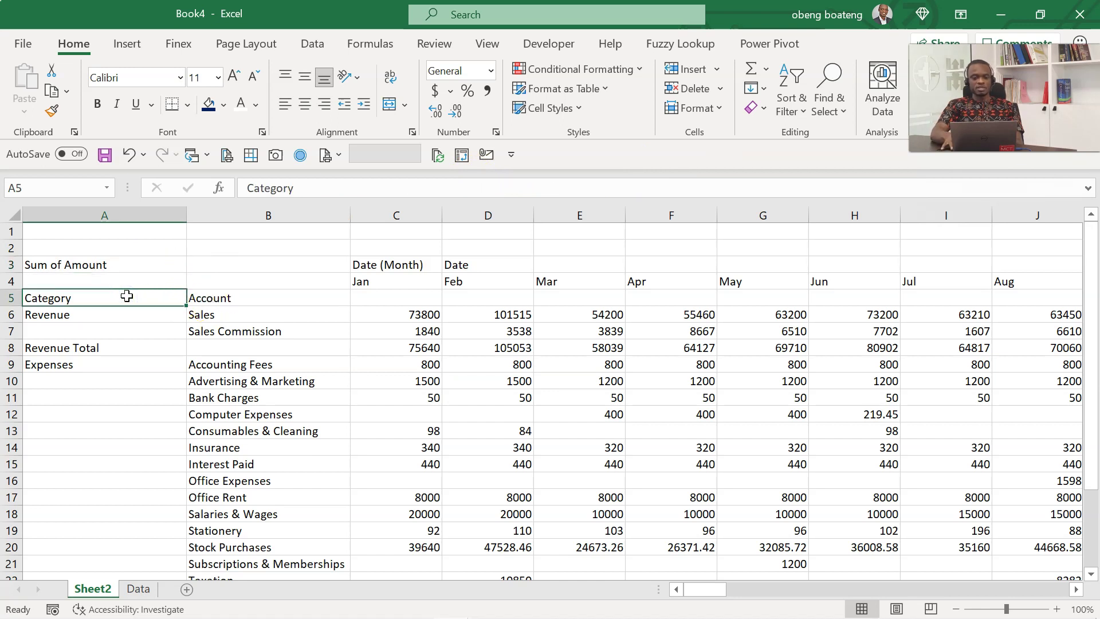
key(Delete)
drag(390, 264, 464, 269)
key(Delete)
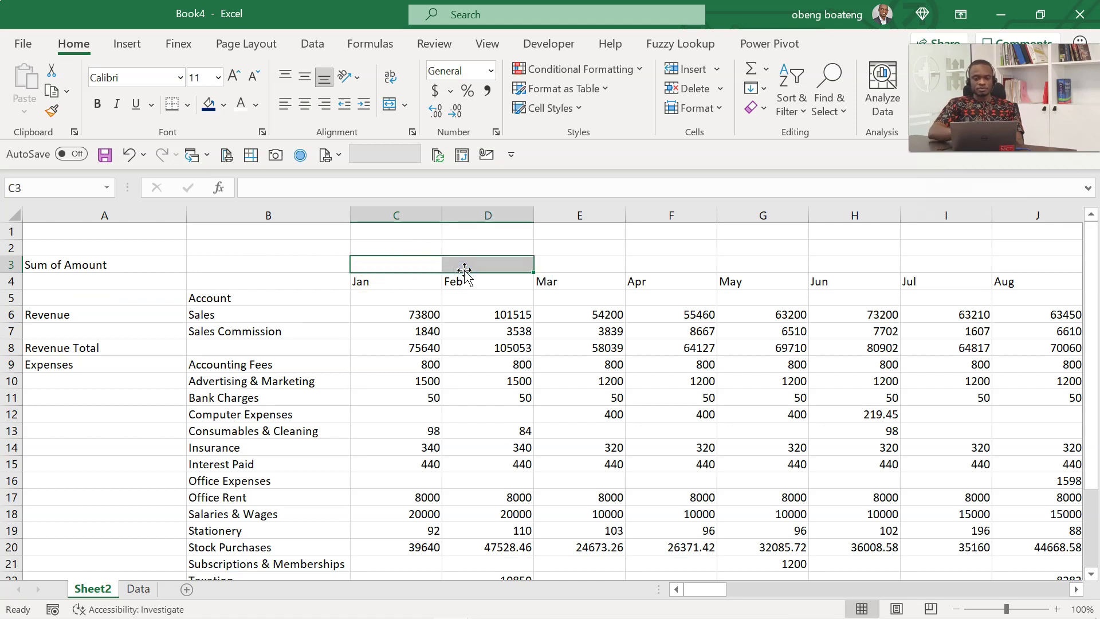
click(303, 298)
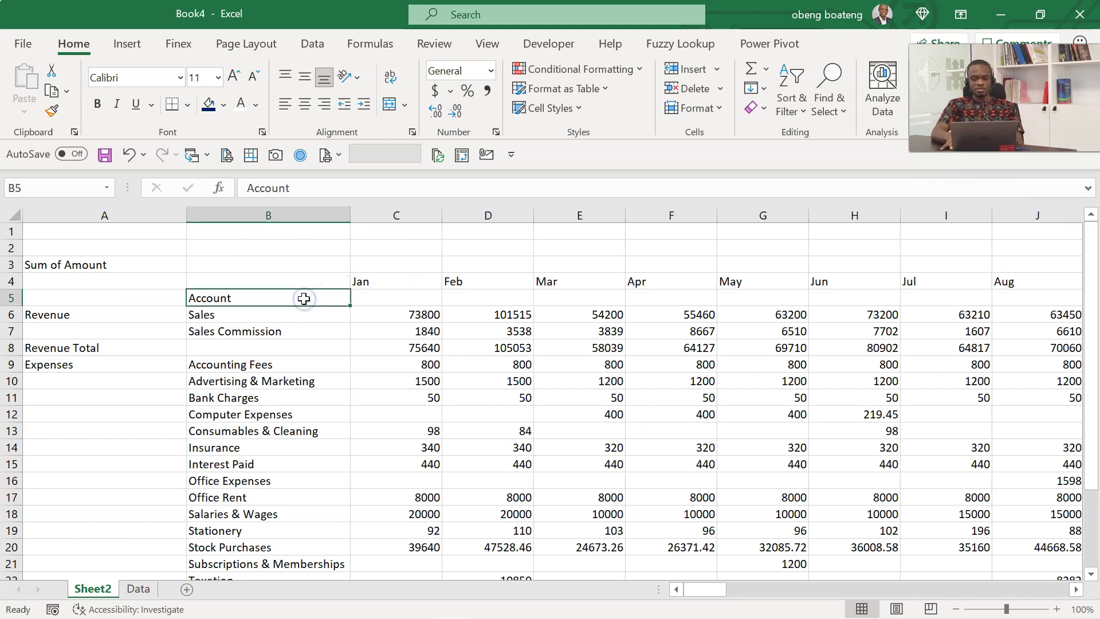
key(Delete)
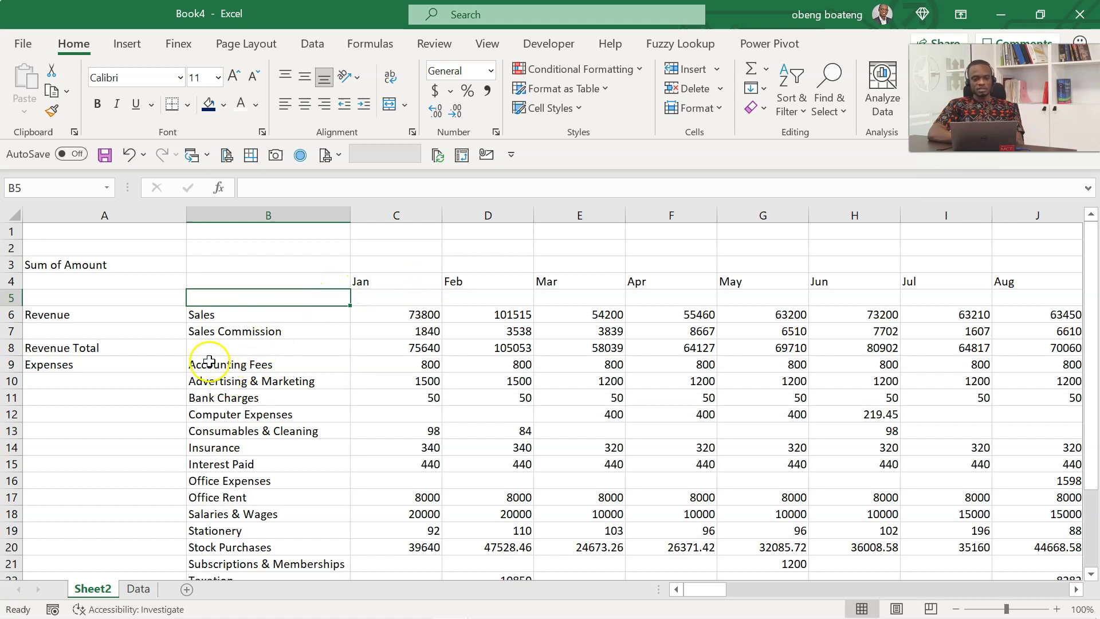
click(220, 357)
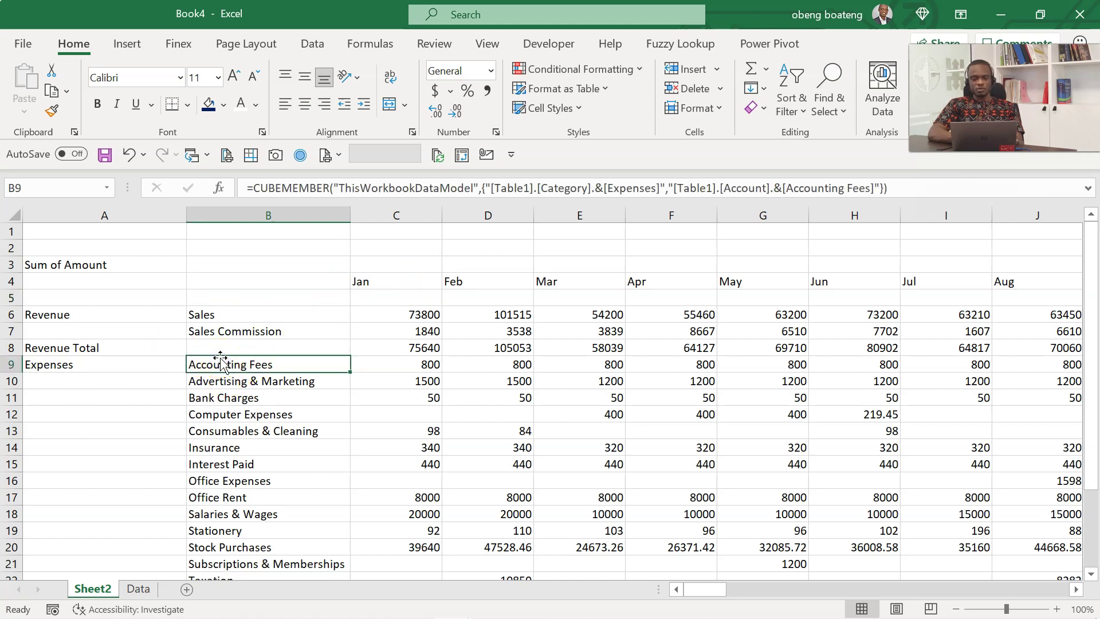
key(Right)
key(Right)
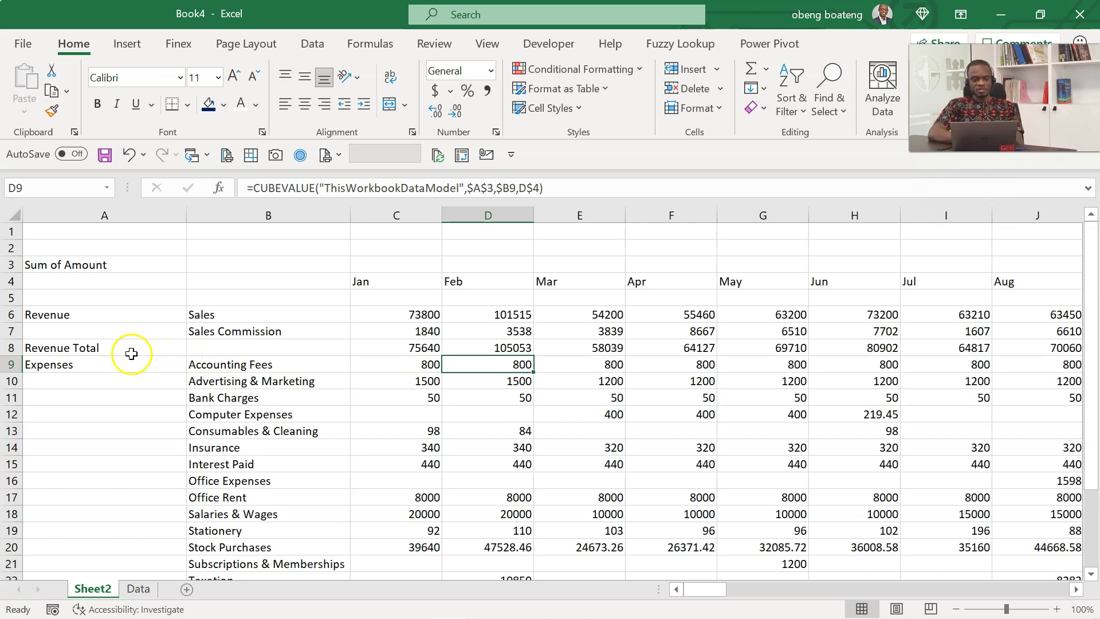
Move the Revenue Total and Expenses Total labels into the account column, Expenses Total in B26
click(131, 347)
key(ctrl+x)
key(Right)
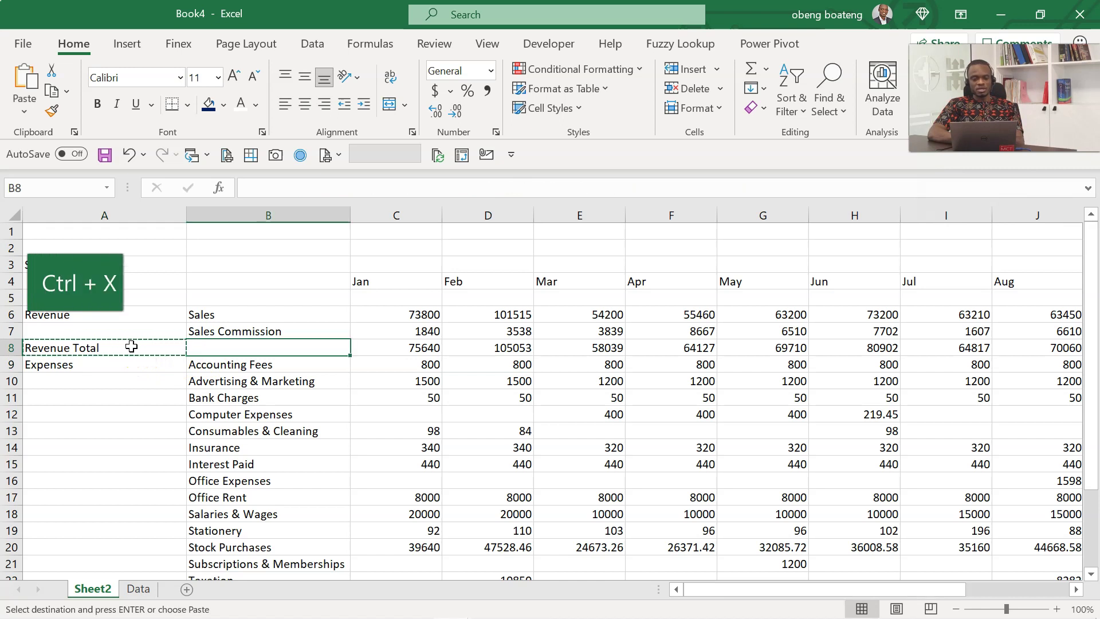
key(Return)
key(Down)
key(Down)
key(Down)
key(Down)
key(Down)
key(Down)
key(Down)
key(Down)
key(Down)
key(Down)
key(Down)
key(Down)
key(Down)
key(Down)
key(Down)
key(Down)
key(Down)
key(Down)
key(Down)
key(Down)
key(Down)
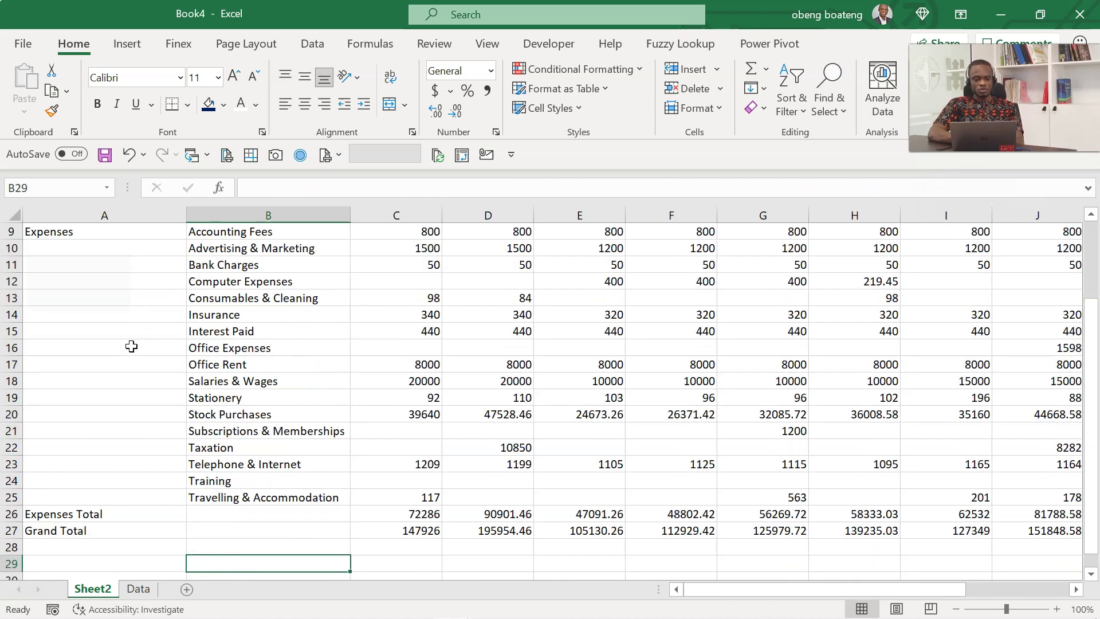
key(Up)
key(Up)
key(Up)
key(Up)
key(Left)
key(Up)
key(ctrl+x)
key(Right)
key(Return)
key(Down)
key(Left)
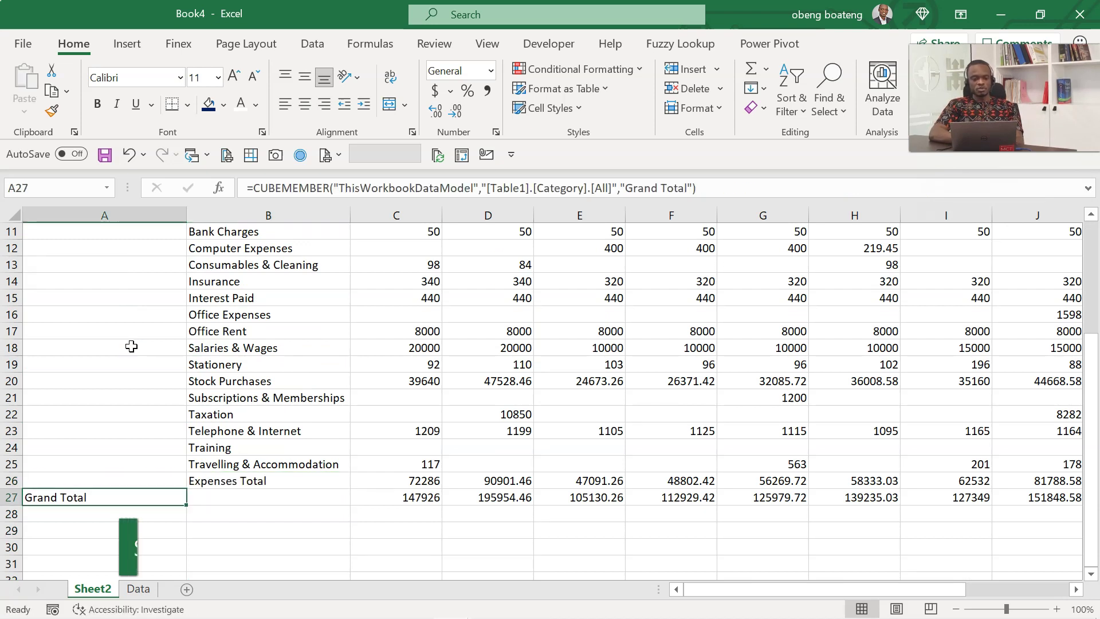
Delete the Grand Total row at row 27
key(shift+space)
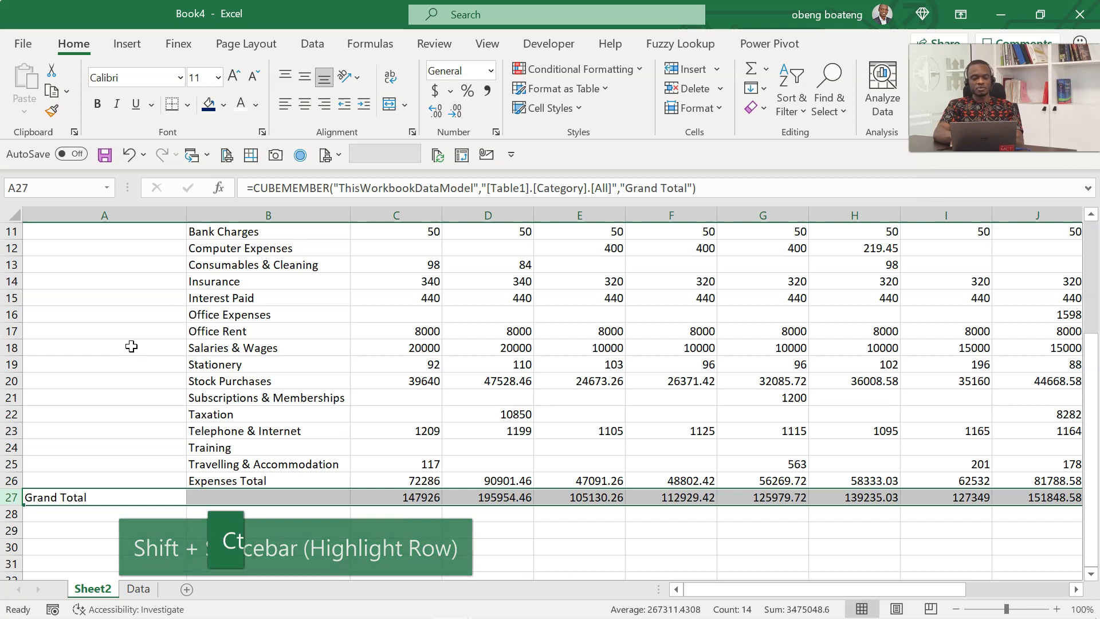
key(ctrl+minus)
key(Up)
key(Right)
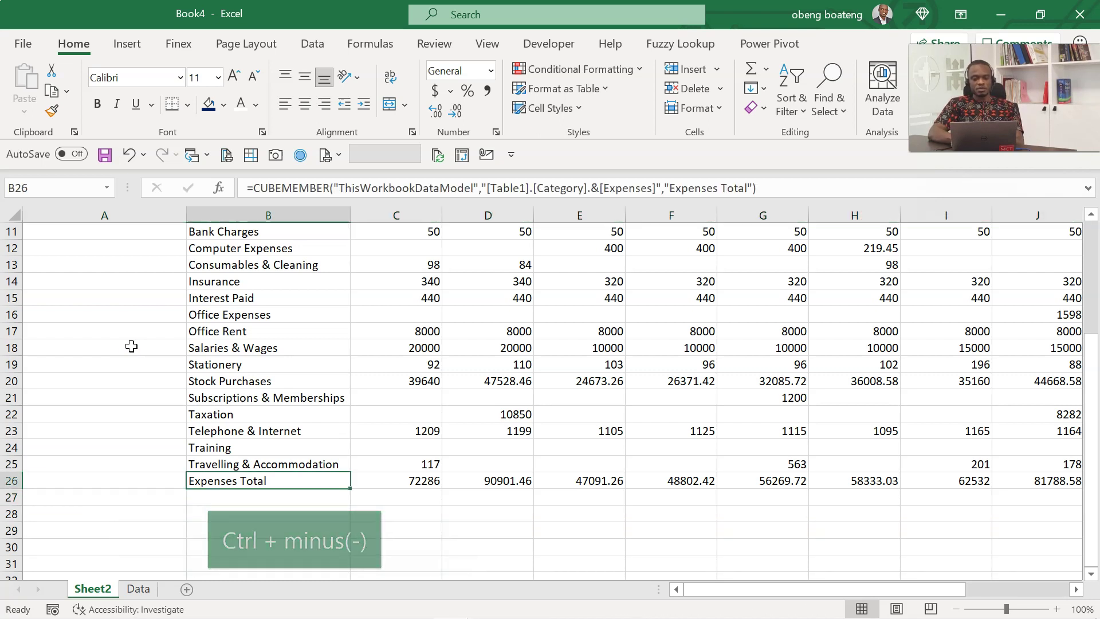
key(ctrl+Up)
key(Up)
key(Up)
key(Up)
key(Up)
key(Up)
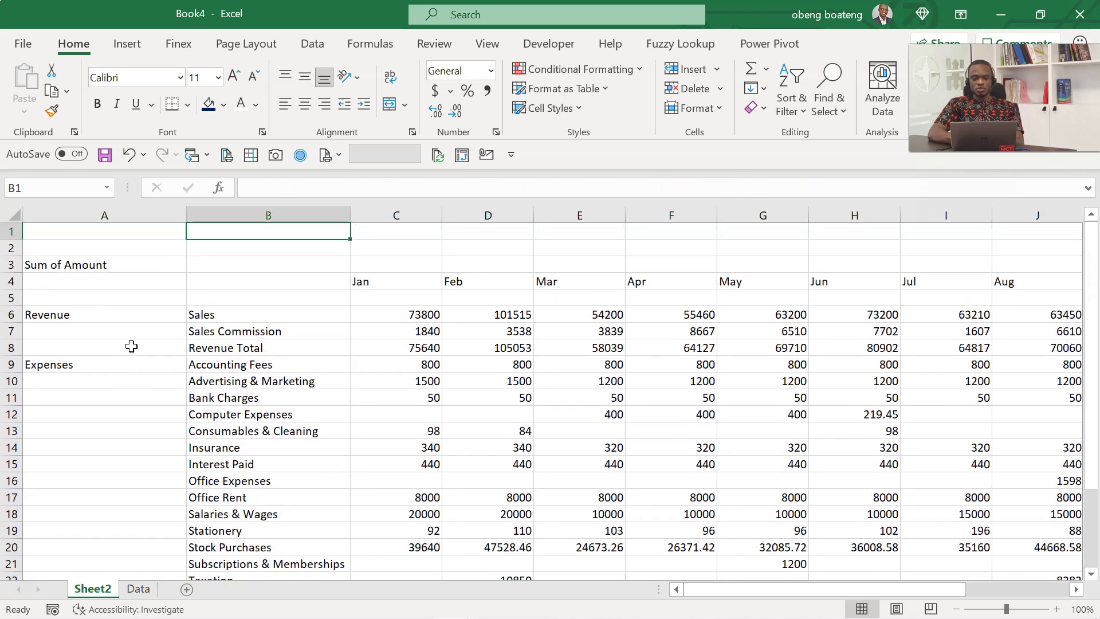
Select the month headers in row 4, starting from Jan in C4
key(Right)
key(Right)
key(Down)
key(Down)
key(Down)
key(Left)
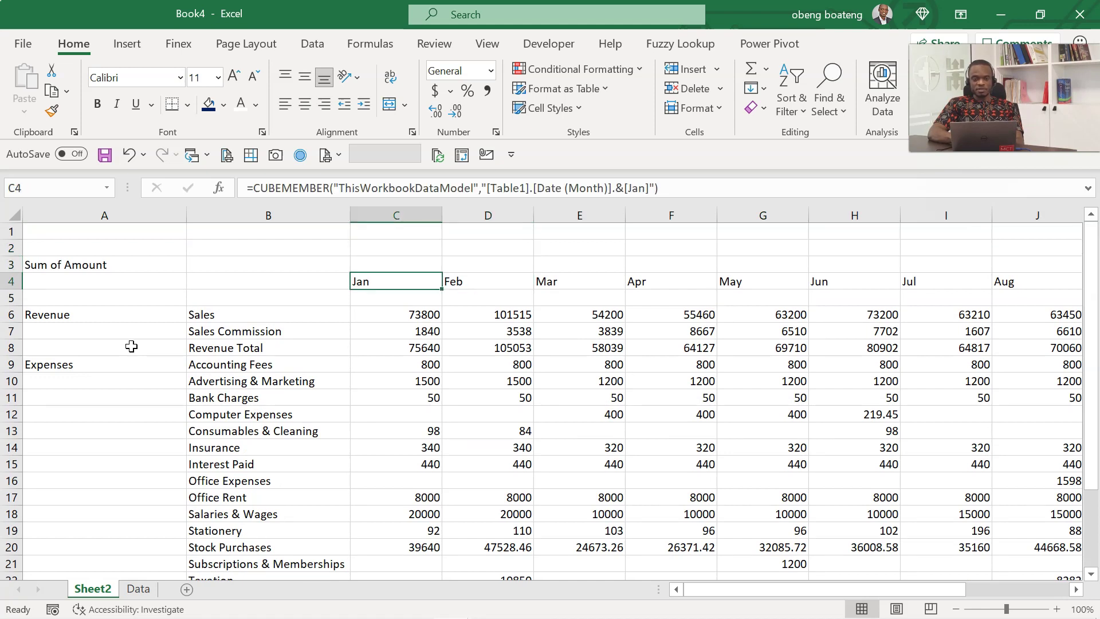
key(Left)
key(Right)
key(Left)
key(Right)
key(shift+Right)
key(shift+Right)
key(shift+Right)
key(shift+Right)
key(shift+Right)
key(shift+Right)
key(shift+Right)
key(shift+Right)
key(shift+Right)
key(shift+Right)
key(shift+Right)
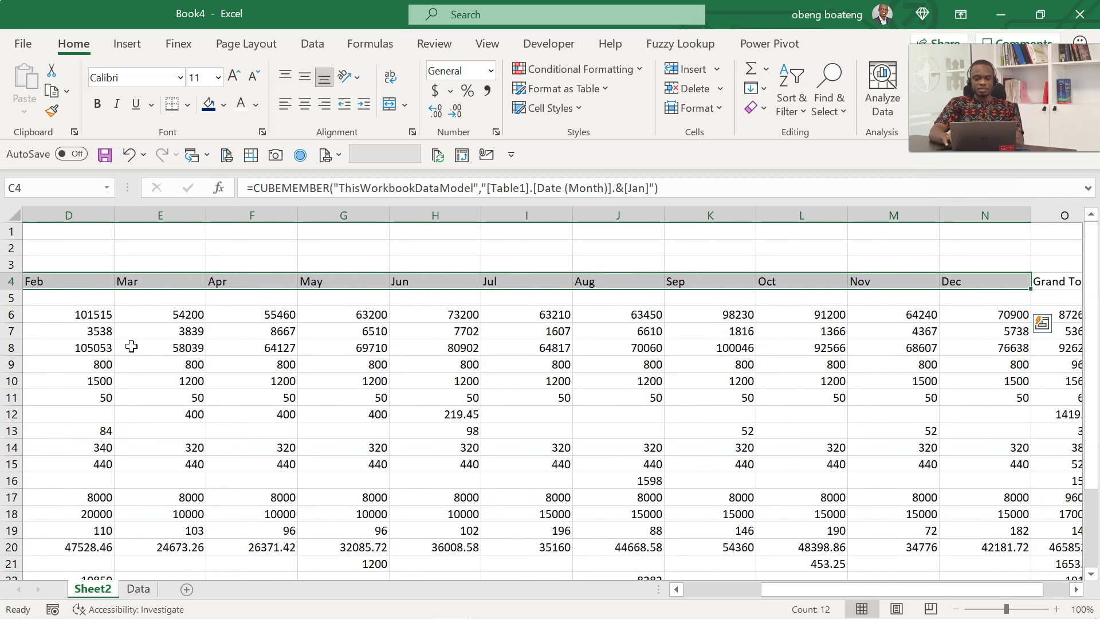
Set the Jan–Dec columns C4:N4 to a column width of 8
key(alt)
key(h)
key(o)
key(w)
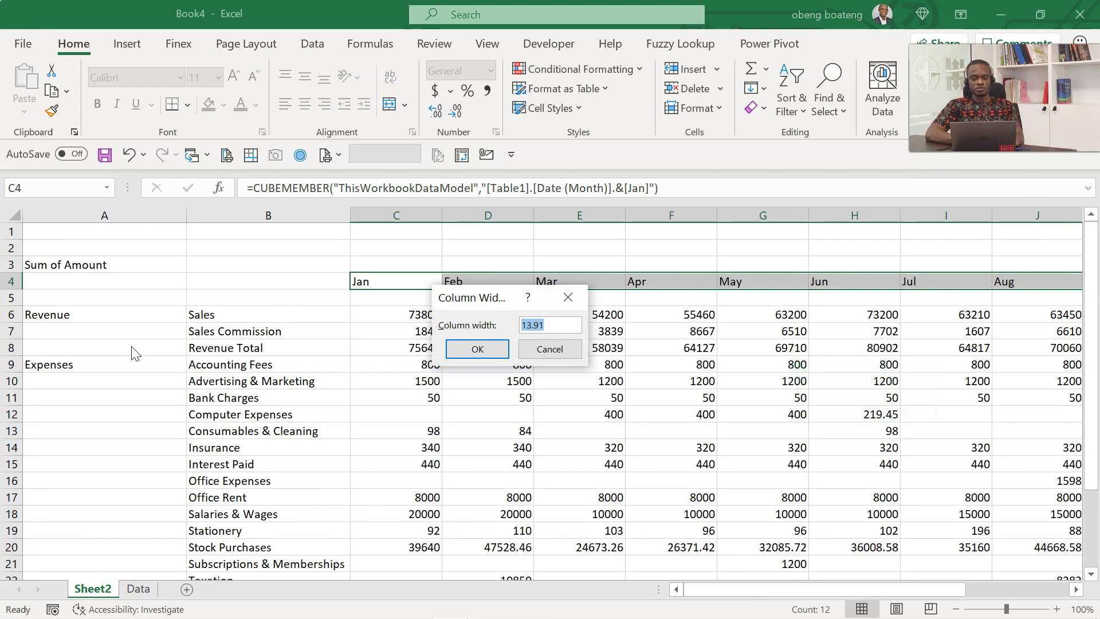
text(8)
key(Return)
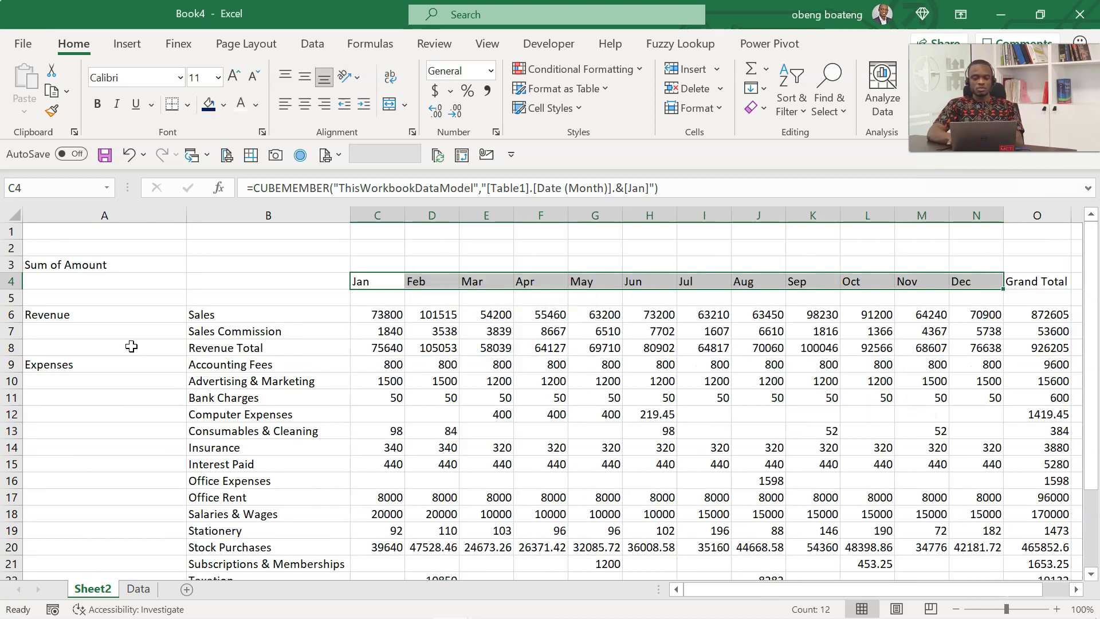
Clear the entire Grand Total column O
click(968, 343)
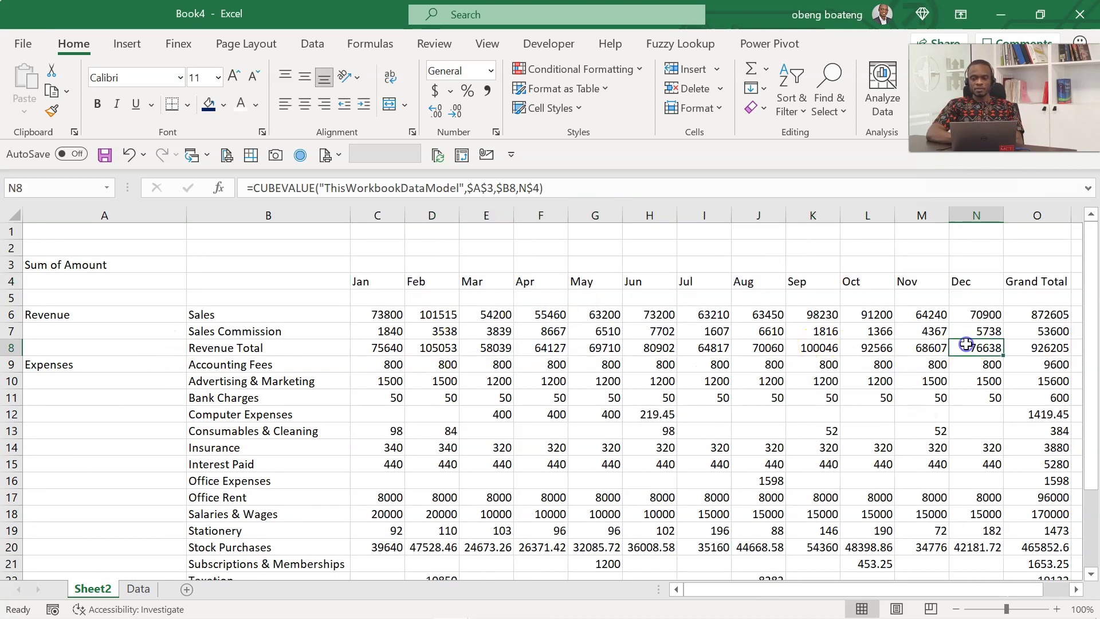
key(Right)
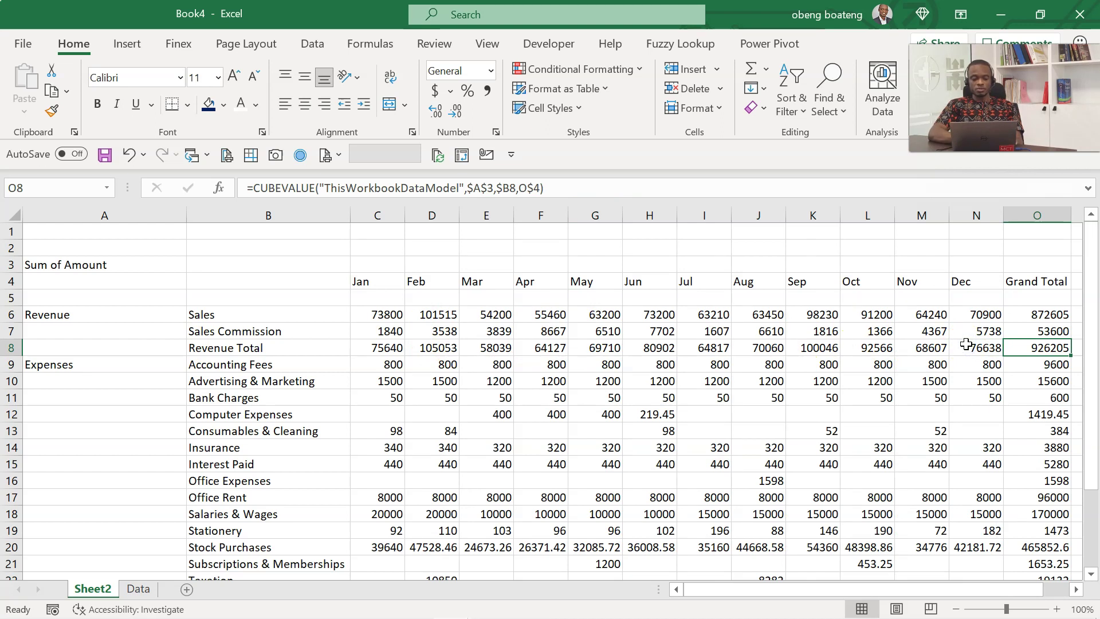
key(ctrl+space)
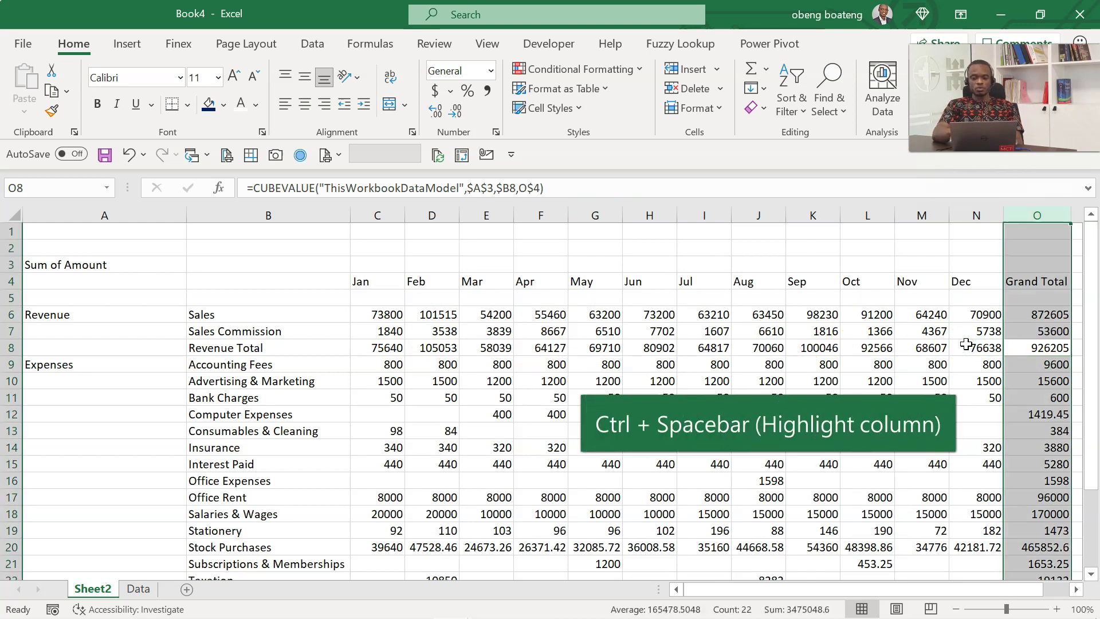
key(Delete)
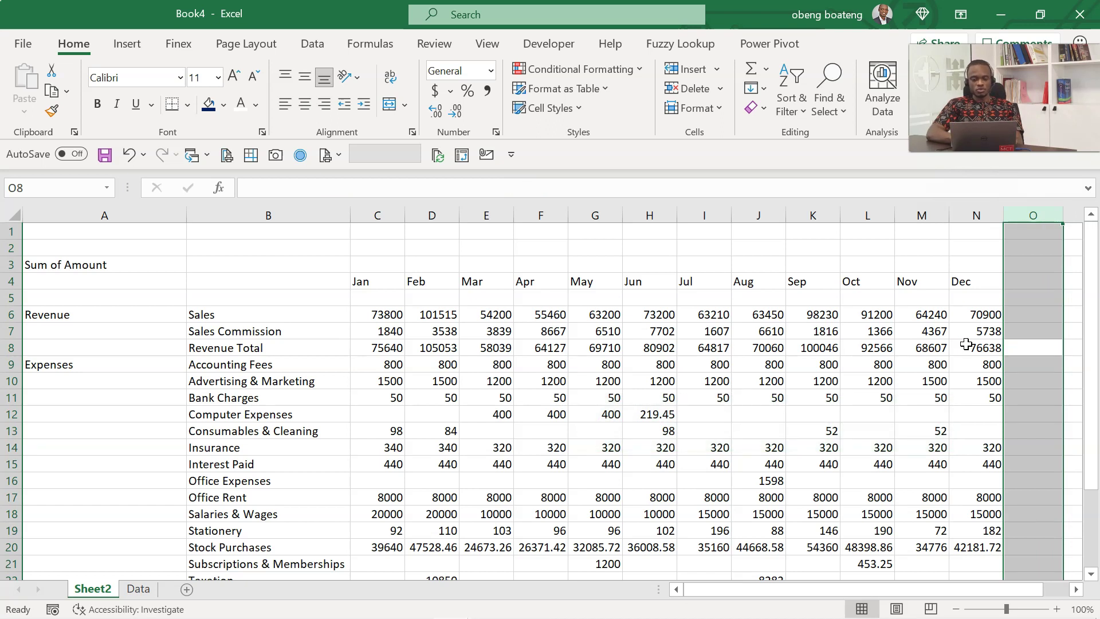
key(Left)
key(Left)
key(Left)
key(Left)
key(Left)
key(Left)
key(Left)
key(Left)
key(Left)
key(Left)
key(Left)
key(Left)
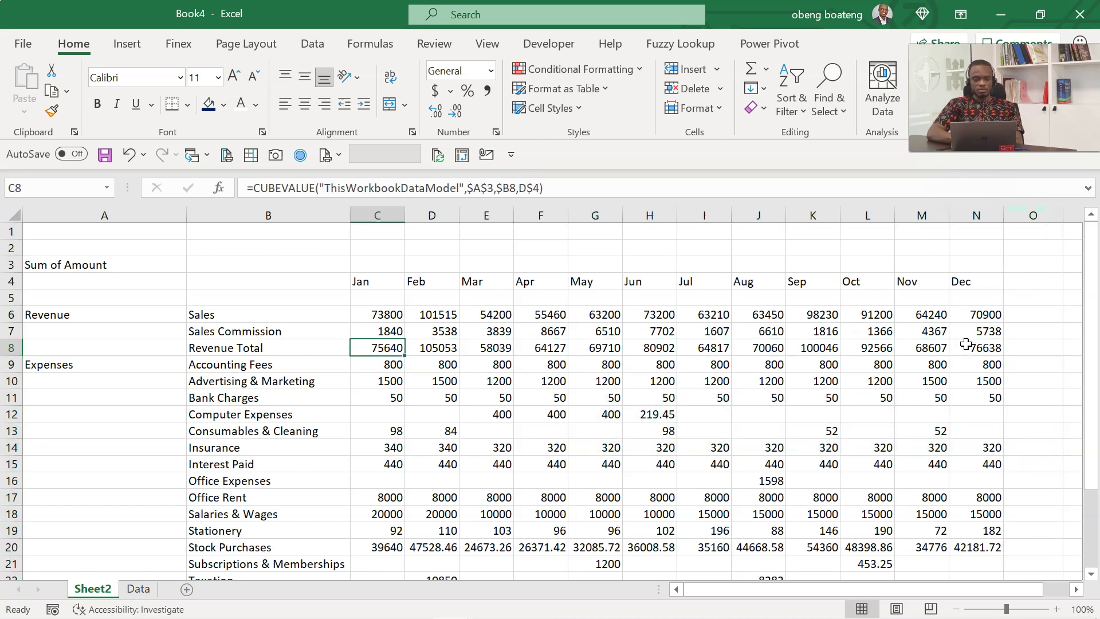
key(Left)
Insert one blank row above Revenue Total and two blank rows below it
key(alt+i)
key(r)
key(Down)
key(Down)
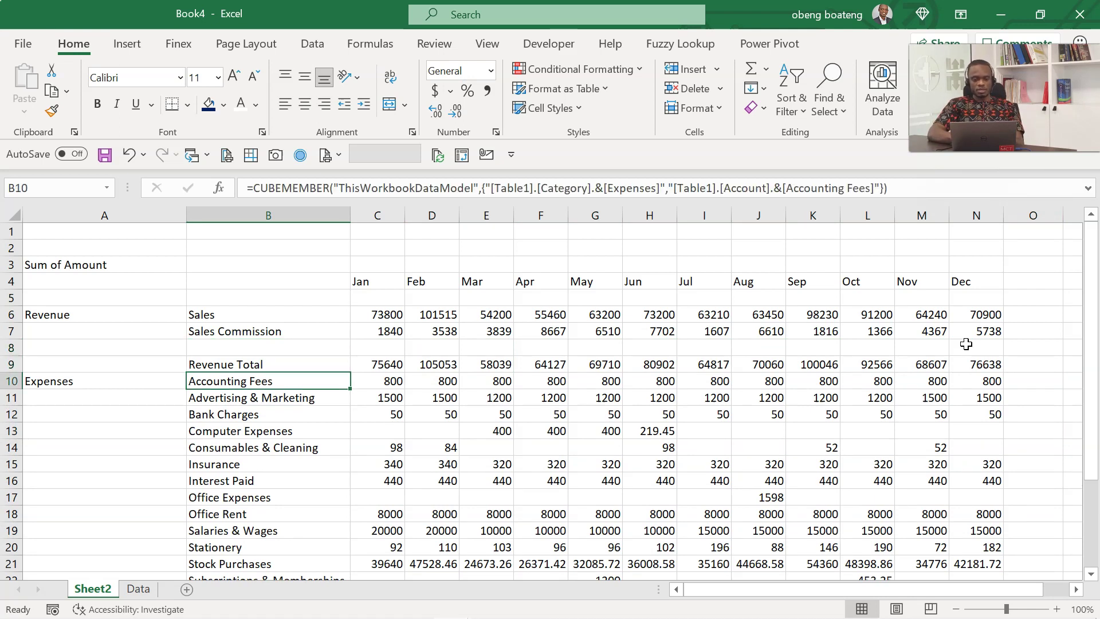
key(alt+i)
key(r)
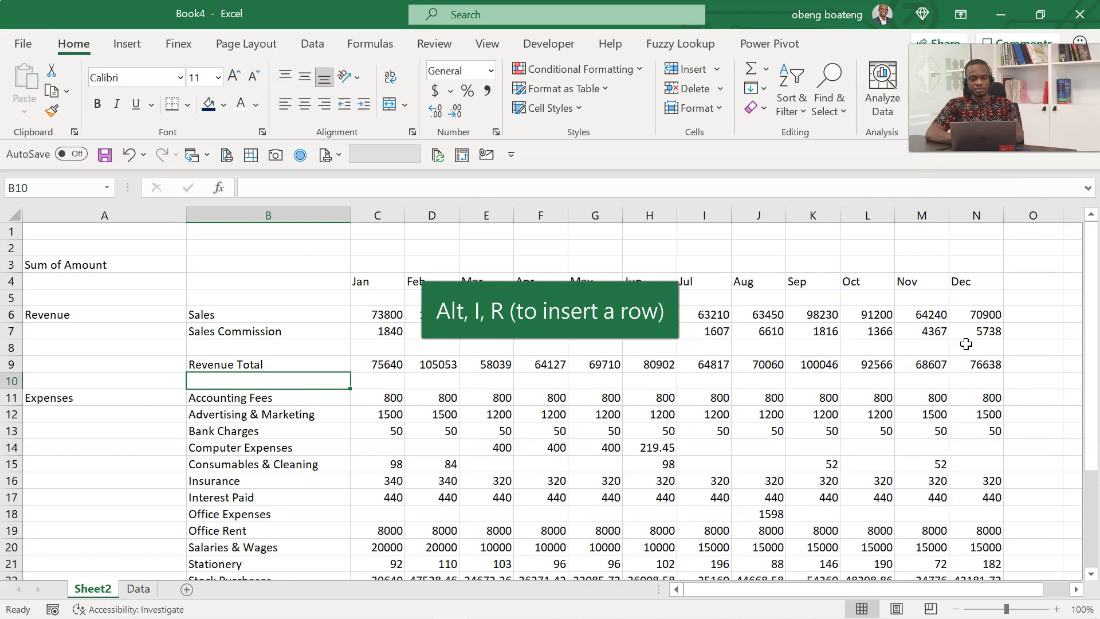
key(F4)
key(Down)
key(Down)
key(Down)
key(Down)
key(Down)
key(Down)
key(Down)
Make the Revenue Total row B9:N9 bold
key(Up)
key(Up)
key(Up)
key(Up)
key(Up)
key(Up)
key(Up)
key(Up)
key(ctrl+shift+Right)
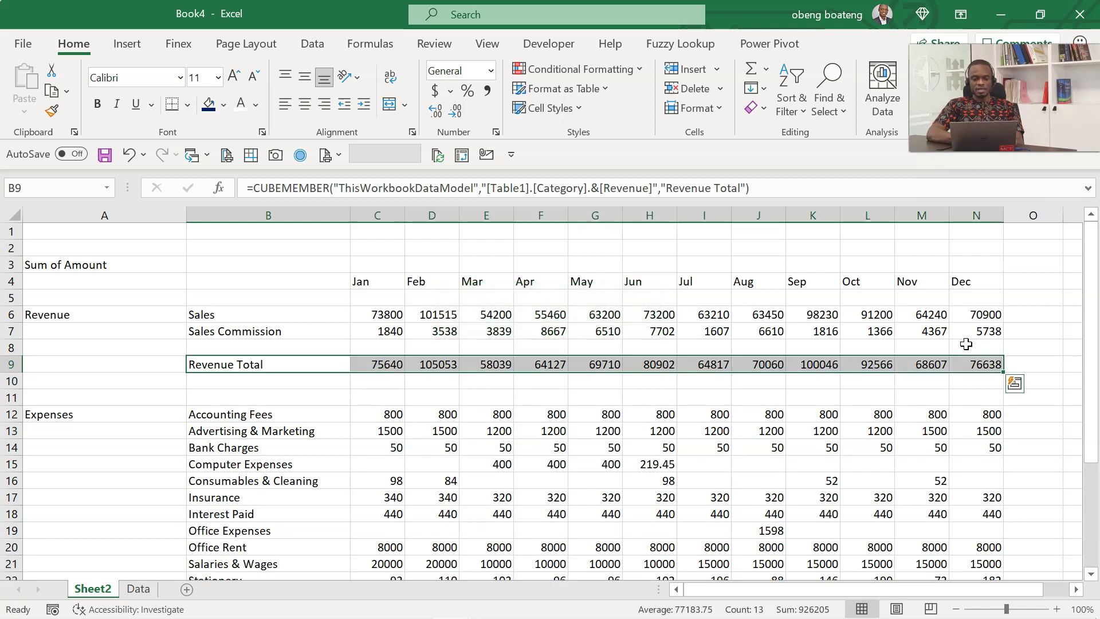
key(ctrl+b)
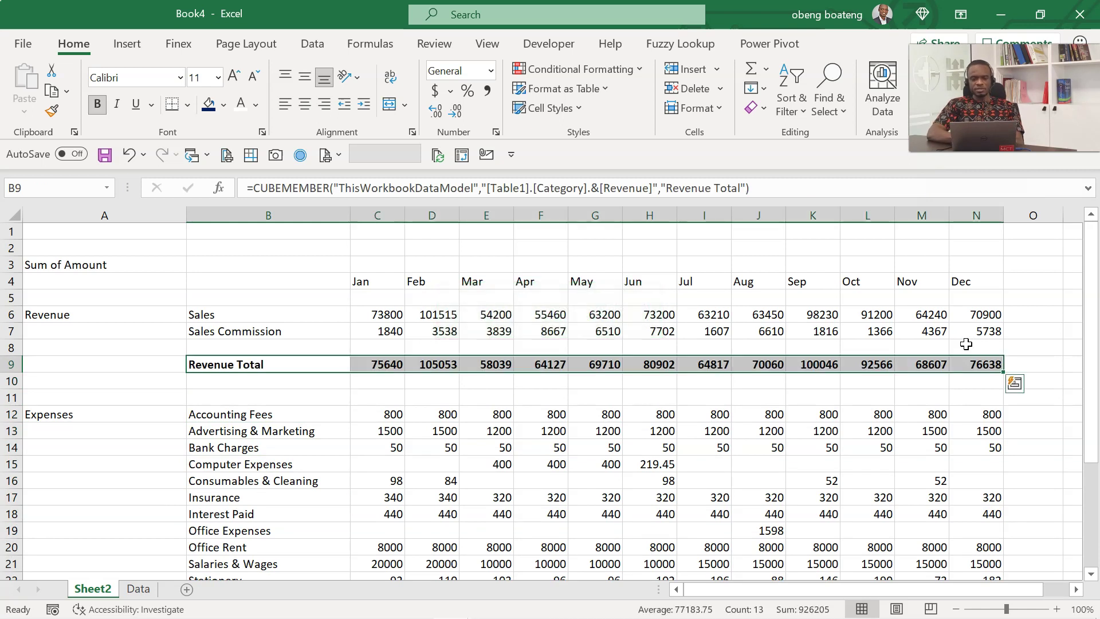
key(Up)
key(Up)
key(Up)
key(Right)
Format the figures in C6:N29 as Accounting with 0 decimals and symbol None
key(shift+Right)
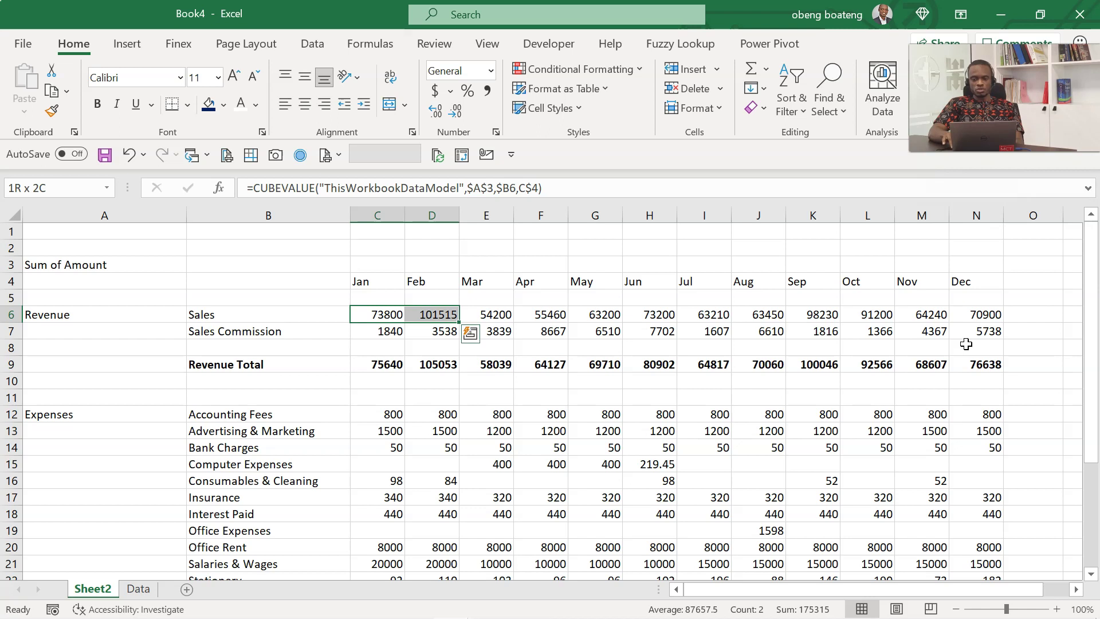
key(shift+Right)
key(shift+Right)
key(shift+Right)
key(shift+Right)
key(shift+Right)
key(shift+Right)
key(shift+Right)
key(shift+Right)
key(shift+Right)
key(shift+Right)
key(shift+Down)
key(shift+Down)
key(shift+Down)
key(shift+Down)
key(shift+Down)
key(shift+Down)
key(shift+Down)
key(shift+Down)
key(shift+Down)
key(shift+Down)
key(shift+Down)
key(shift+Down)
key(shift+Down)
key(shift+Down)
key(shift+Down)
key(shift+Down)
key(shift+Down)
key(shift+Down)
key(shift+Down)
key(shift+Down)
key(shift+Down)
key(shift+Down)
key(shift+Down)
key(shift+Down)
key(shift+Down)
key(shift+Down)
key(shift+Down)
key(shift+Up)
key(shift+Up)
key(shift+Up)
key(shift+Up)
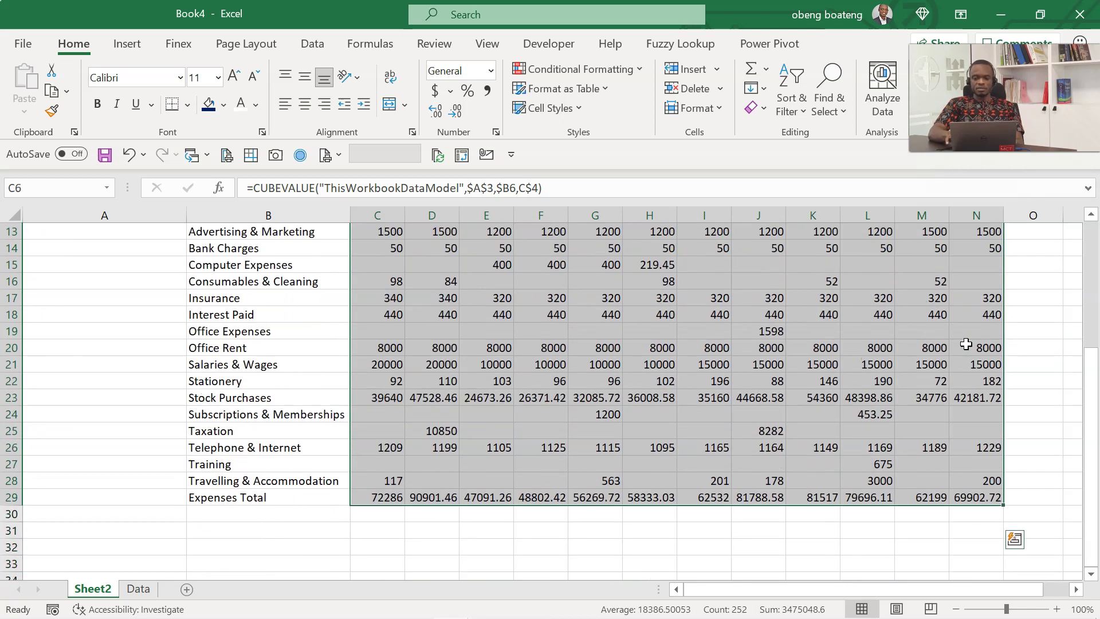
scroll(966, 344, up, 4)
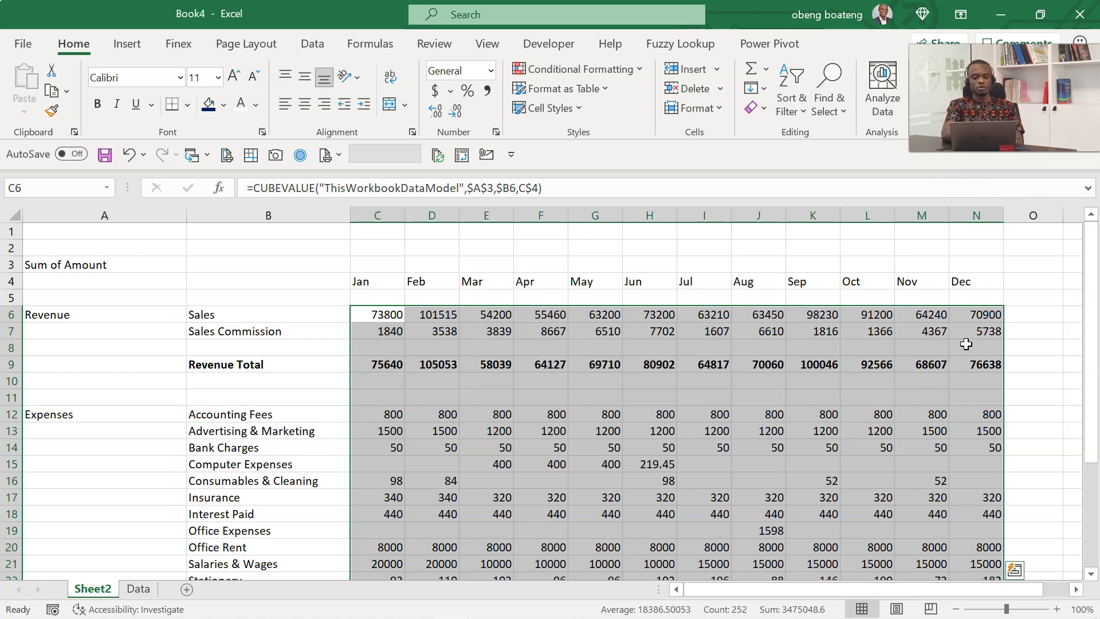
key(ctrl+1)
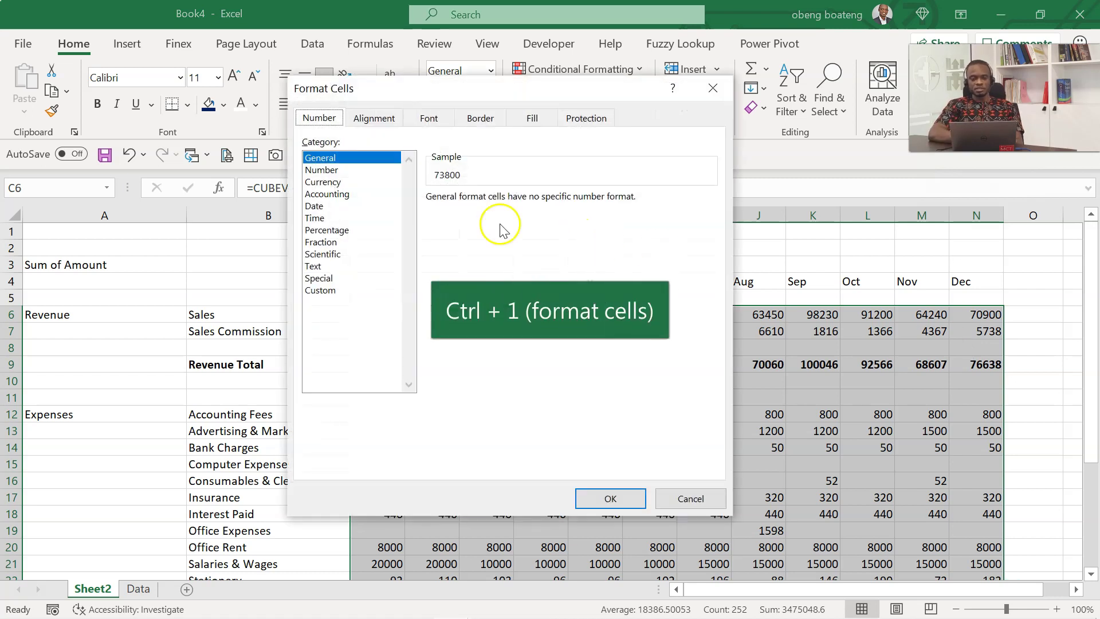
click(335, 194)
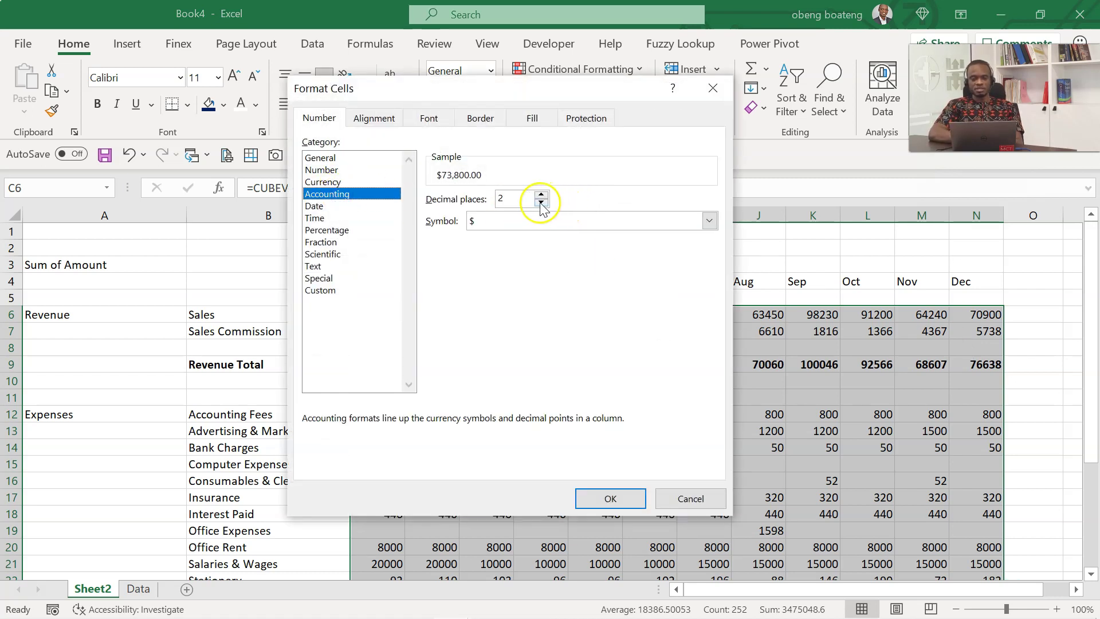
click(541, 203)
click(540, 203)
click(709, 221)
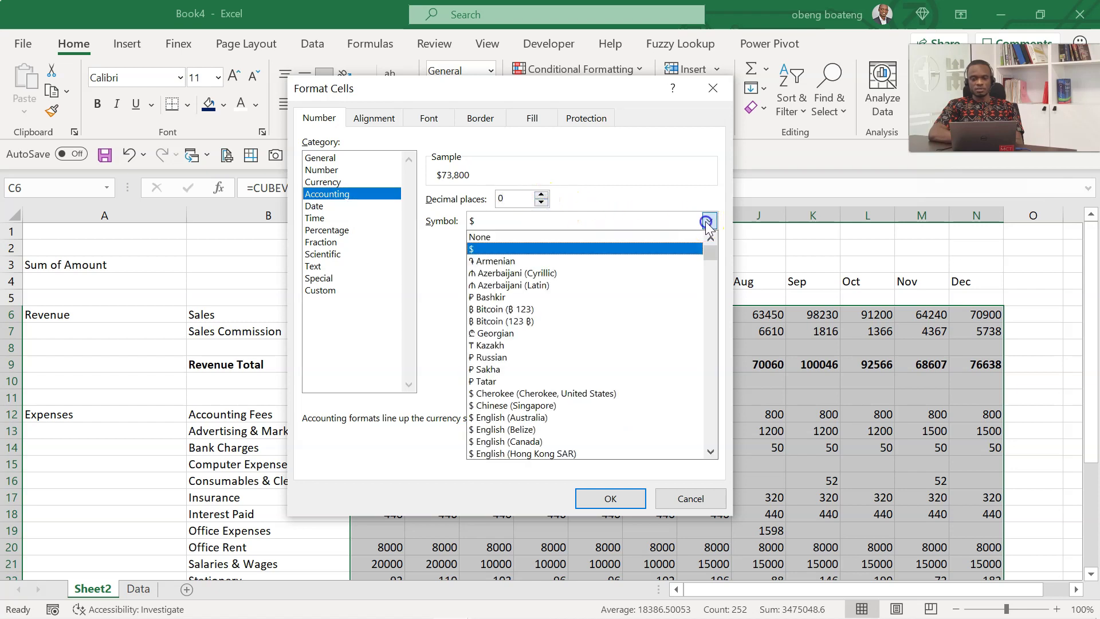
click(670, 238)
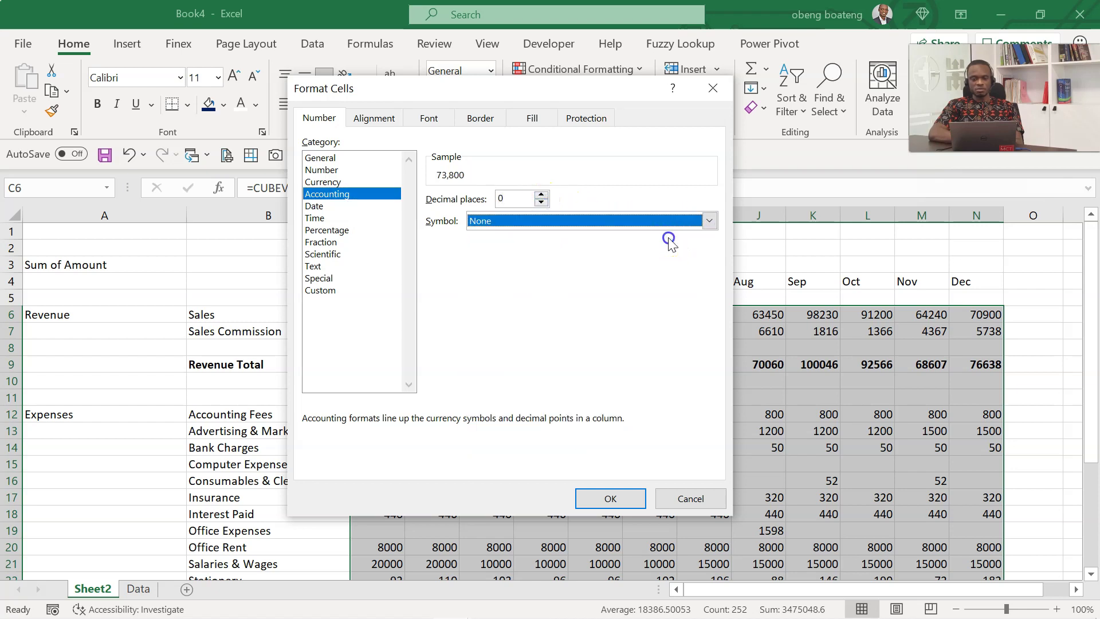
click(611, 496)
Add a top border to the Revenue Total figures in C9:N9
click(466, 399)
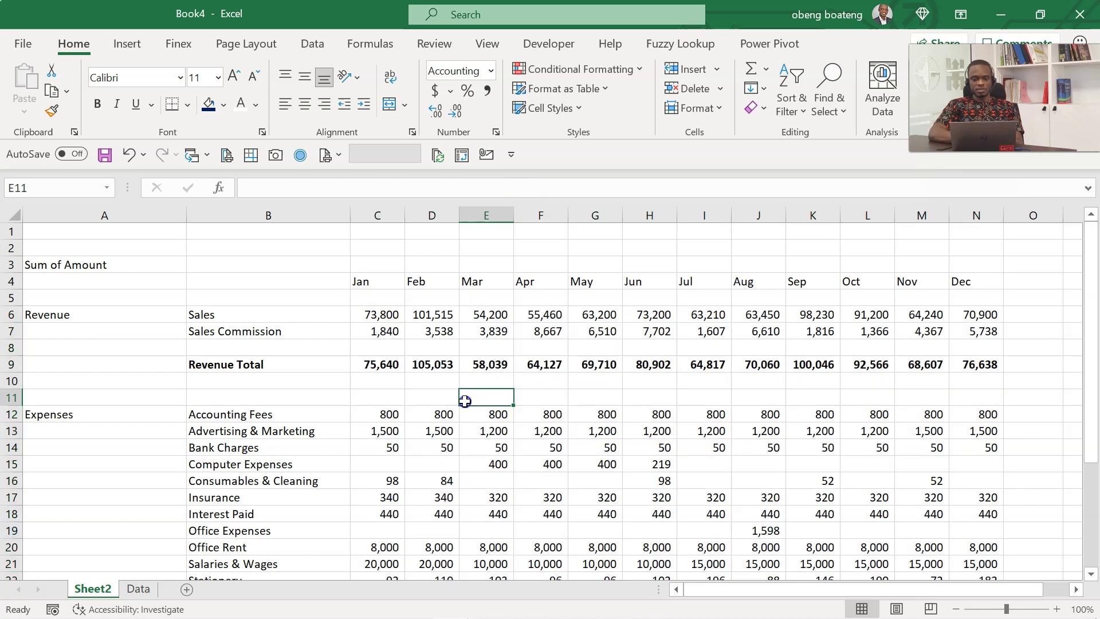
drag(377, 358, 960, 368)
key(alt+h)
key(b)
key(p)
key(Down)
key(Down)
key(Down)
key(Down)
key(Down)
key(Down)
key(Down)
key(Down)
key(Down)
key(Down)
key(Down)
key(Down)
key(Down)
key(Down)
key(Down)
key(Down)
key(Down)
key(Down)
key(Down)
key(Down)
key(Down)
key(Down)
key(Down)
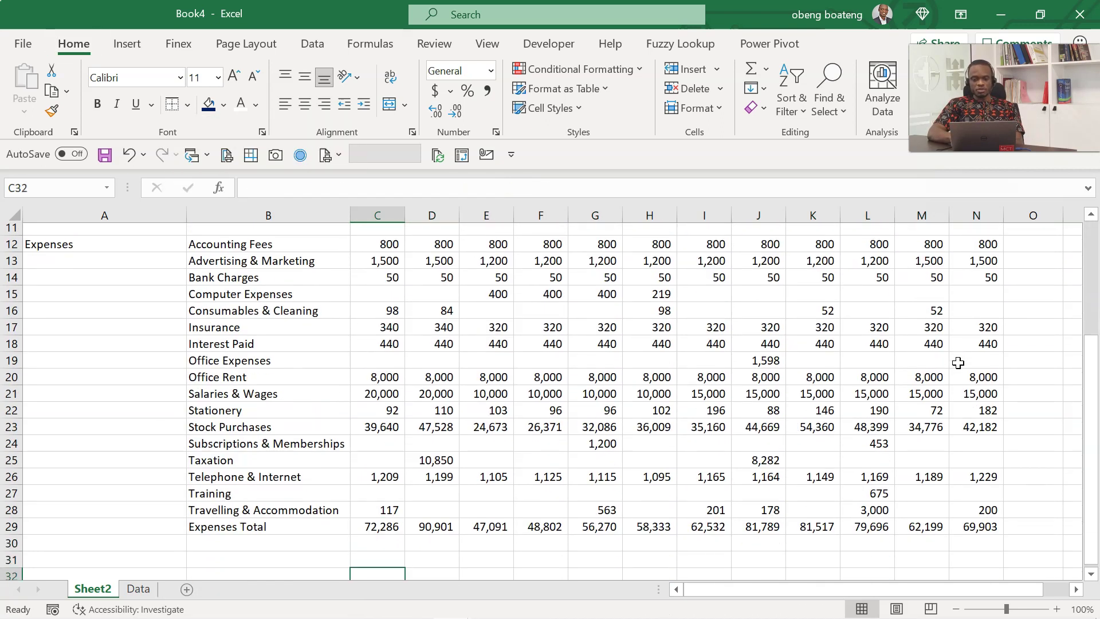
Insert a blank row above Expenses Total, then make C30:N30 bold with a top border
key(Up)
key(Up)
key(Up)
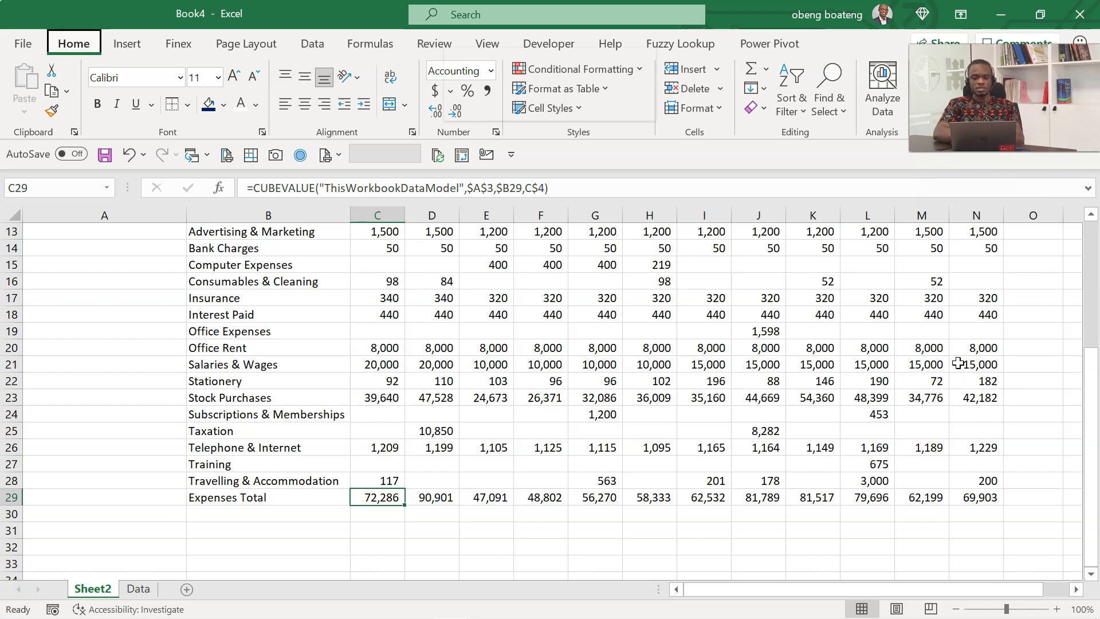
key(ctrl+shift+plus)
key(ctrl+shift+Right)
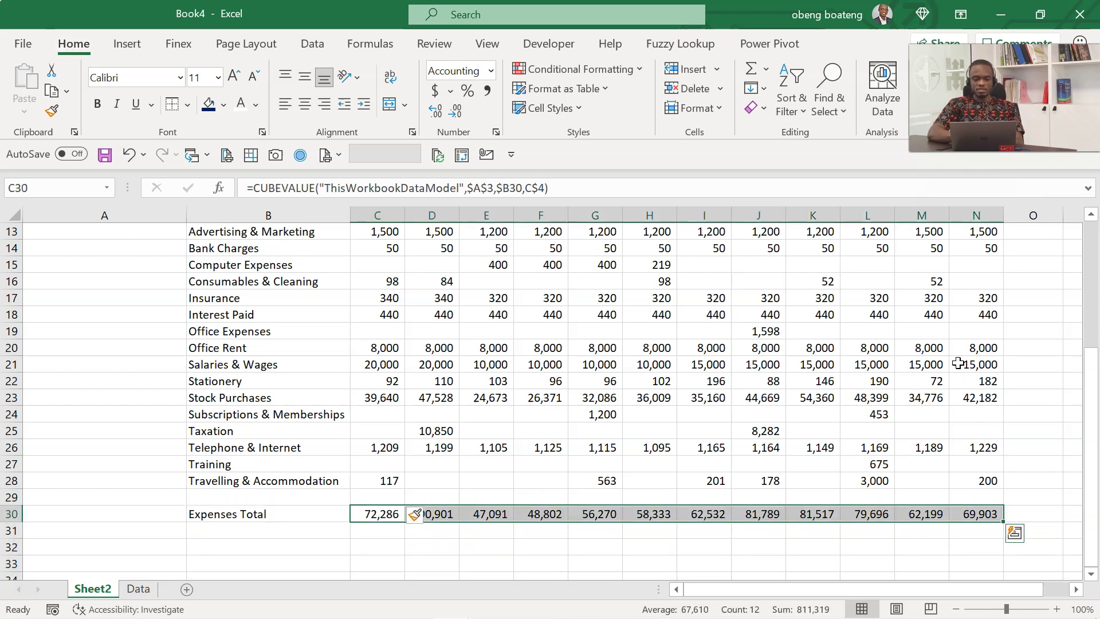
key(ctrl+b)
key(alt)
key(h)
key(b)
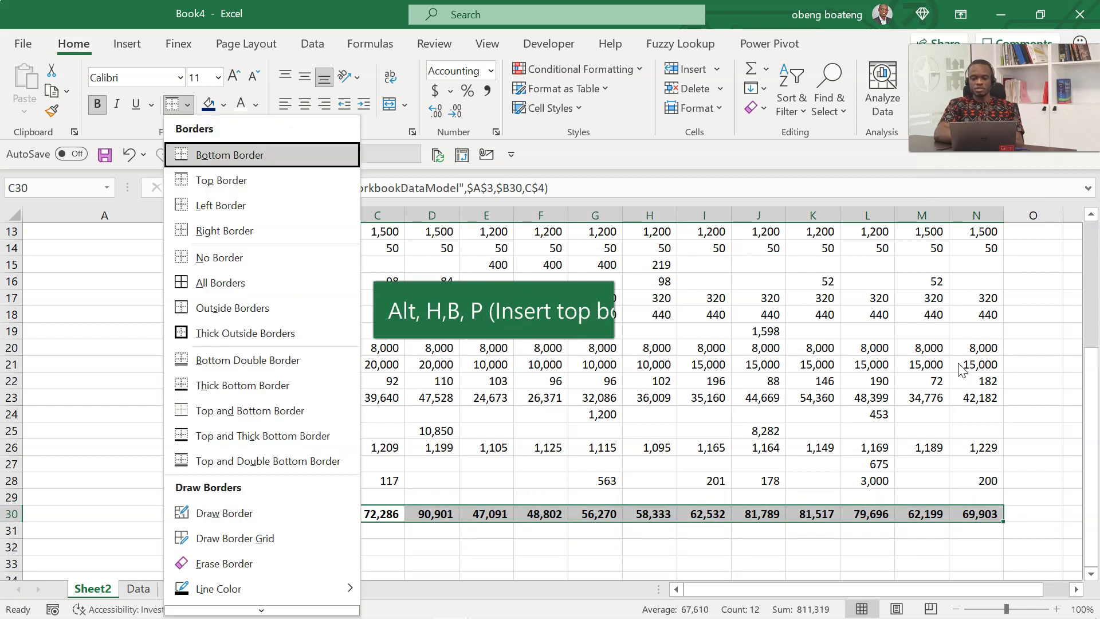
key(p)
key(Up)
key(Up)
key(Up)
key(Up)
key(Up)
key(Up)
key(Up)
key(Up)
key(Up)
key(Up)
key(Up)
key(Up)
key(Up)
key(Up)
key(Up)
key(Up)
key(Up)
key(Up)
key(Up)
key(Up)
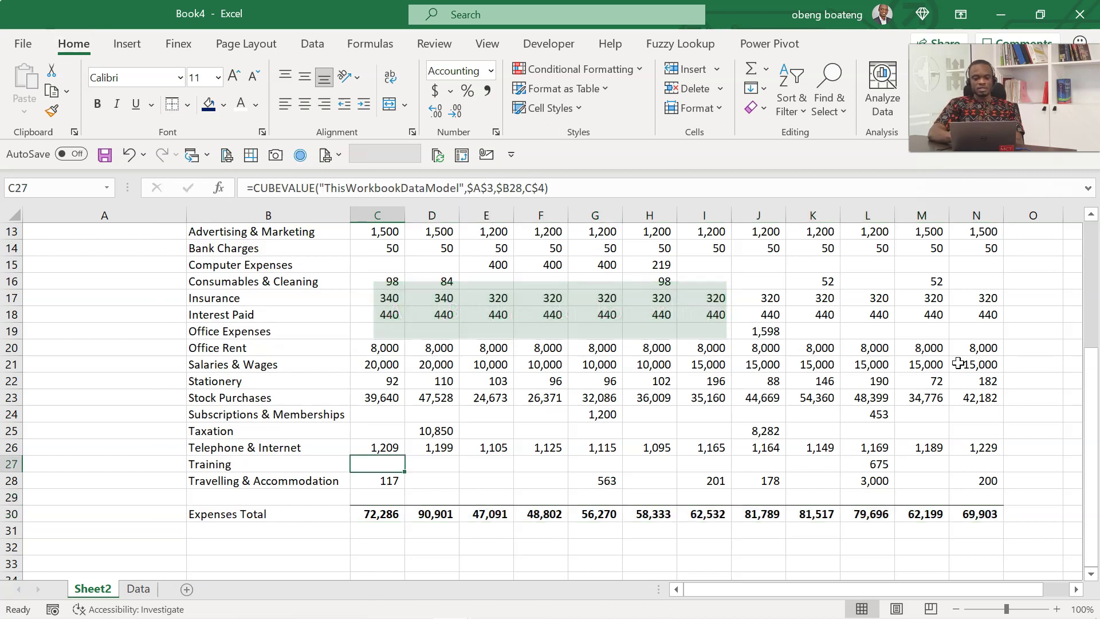
Centre the Jan–Dec month headers in C4:N4
key(Down)
key(Down)
key(Down)
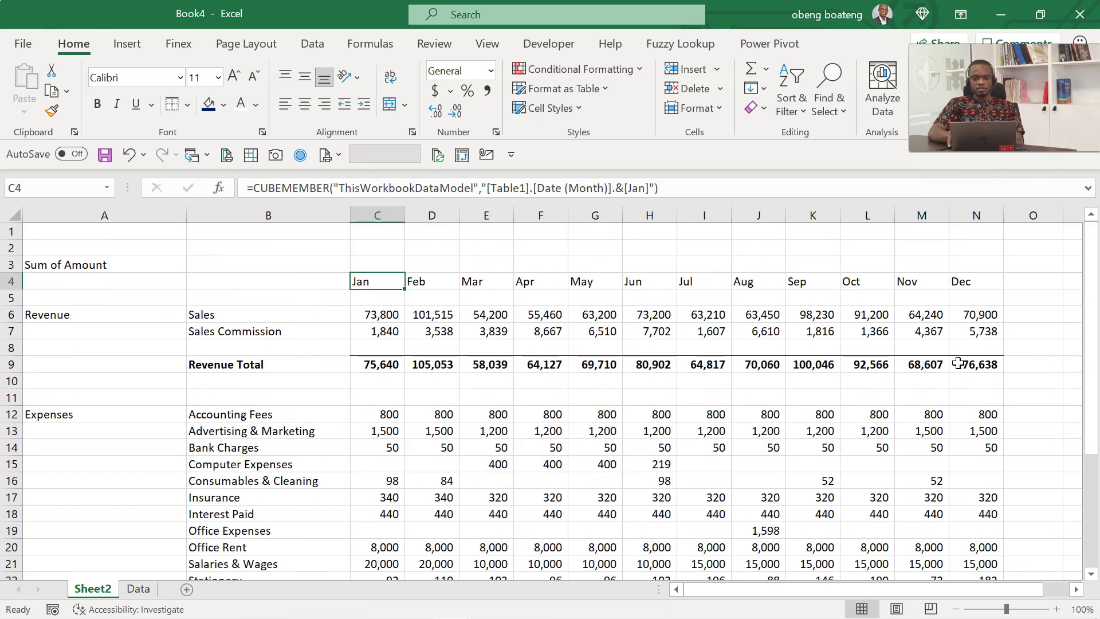
key(shift+Right)
key(shift+Right)
key(shift+Right)
key(shift+Right)
key(shift+Right)
key(shift+Right)
key(shift+Right)
key(shift+Right)
key(shift+Right)
key(shift+Right)
key(shift+Right)
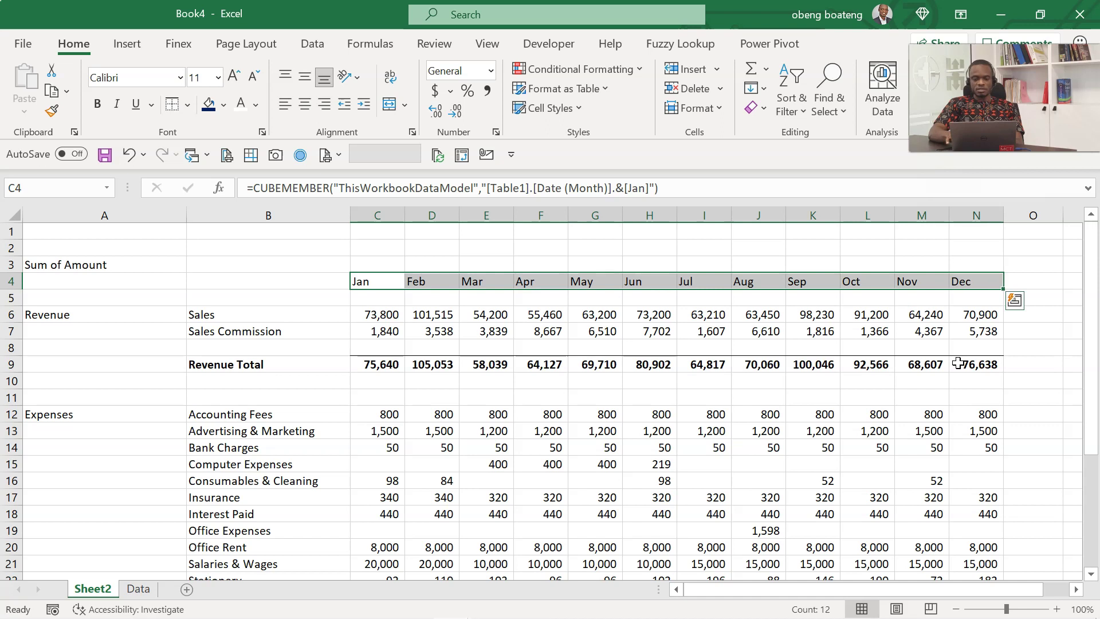
key(alt)
key(h)
key(a)
key(c)
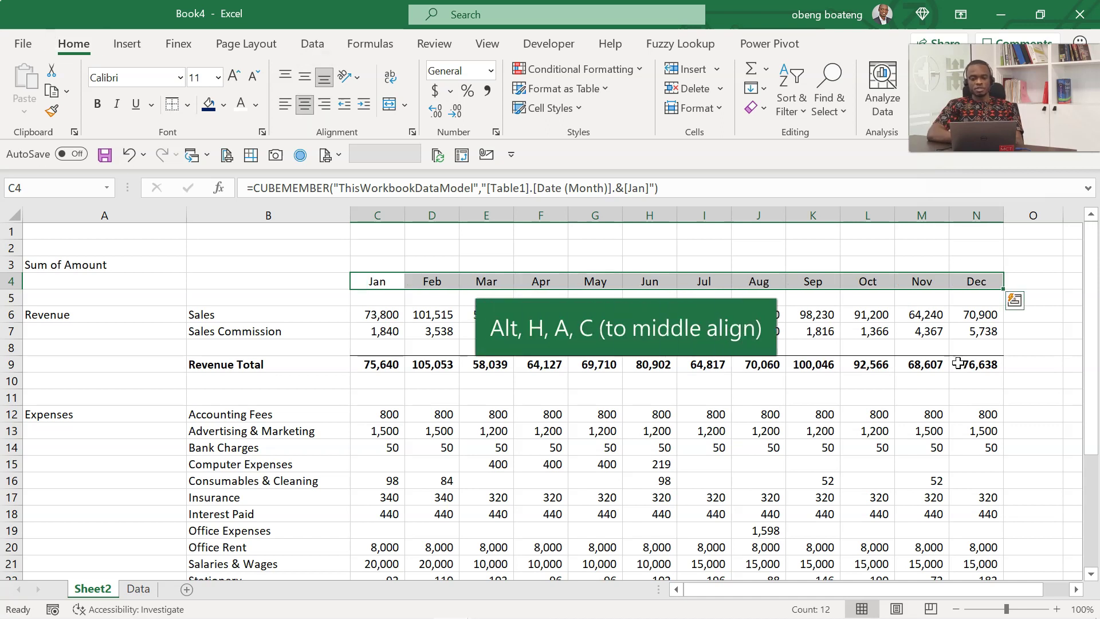
Give the month headers a dark blue fill and white font colour
key(alt)
key(h)
key(h)
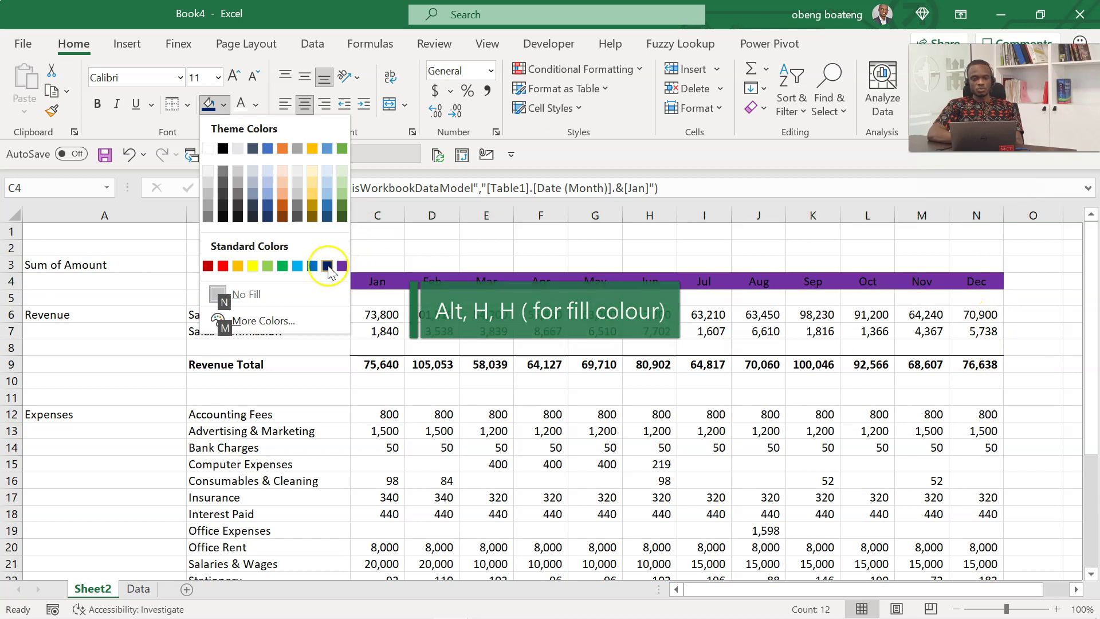
click(328, 265)
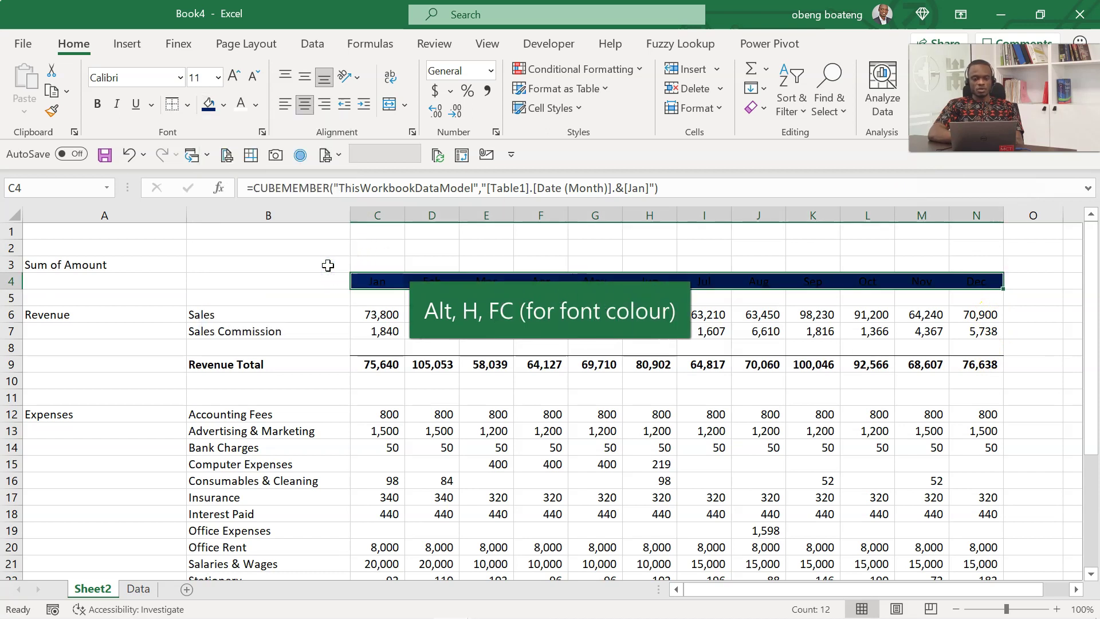
key(alt)
key(h)
key(f)
key(c)
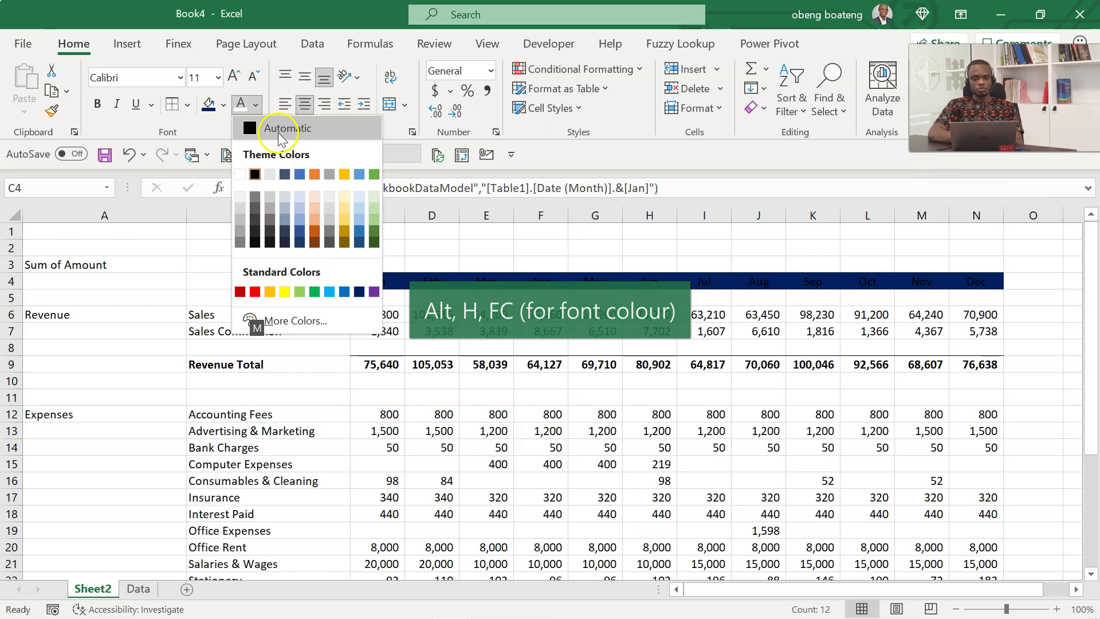
click(240, 174)
Turn off the Sheet2 gridlines with Alt,W,V,G
click(367, 340)
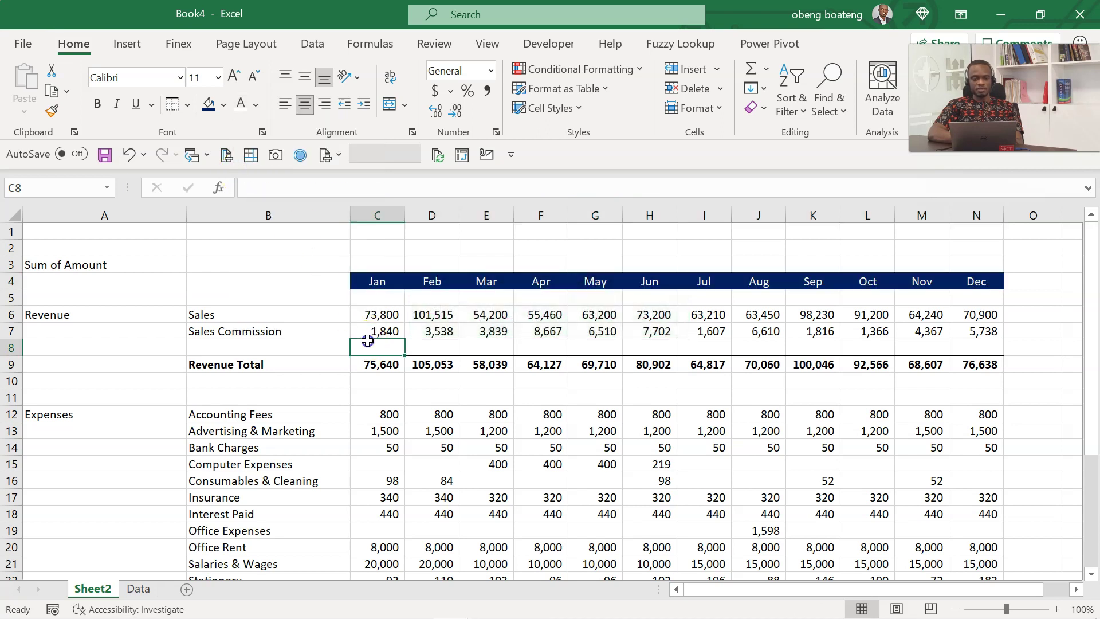
click(433, 448)
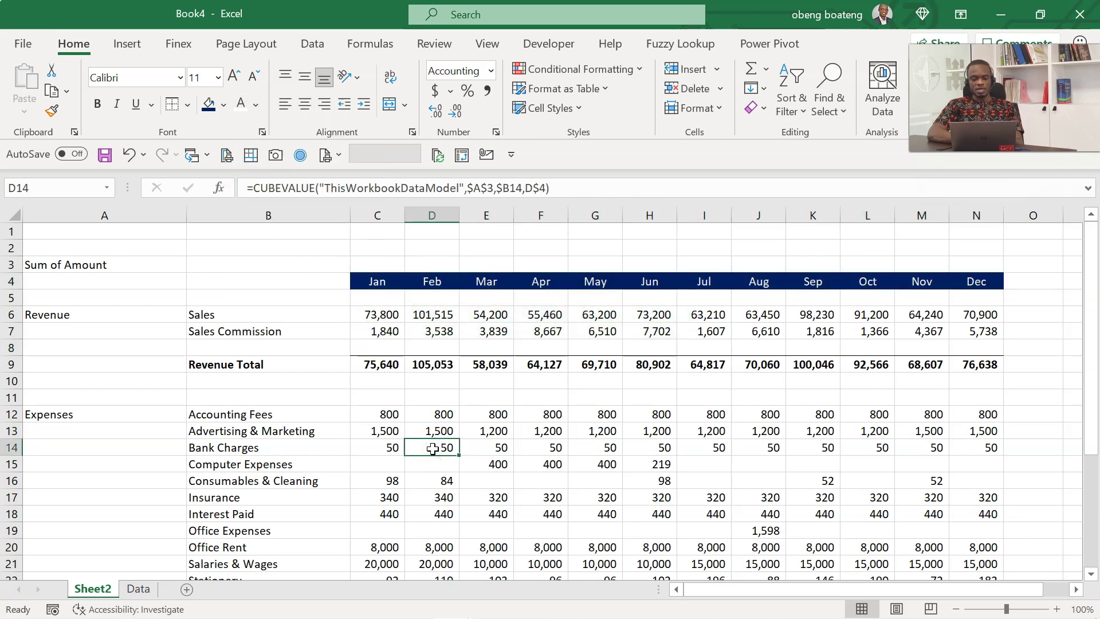
key(alt)
key(w)
key(v)
key(g)
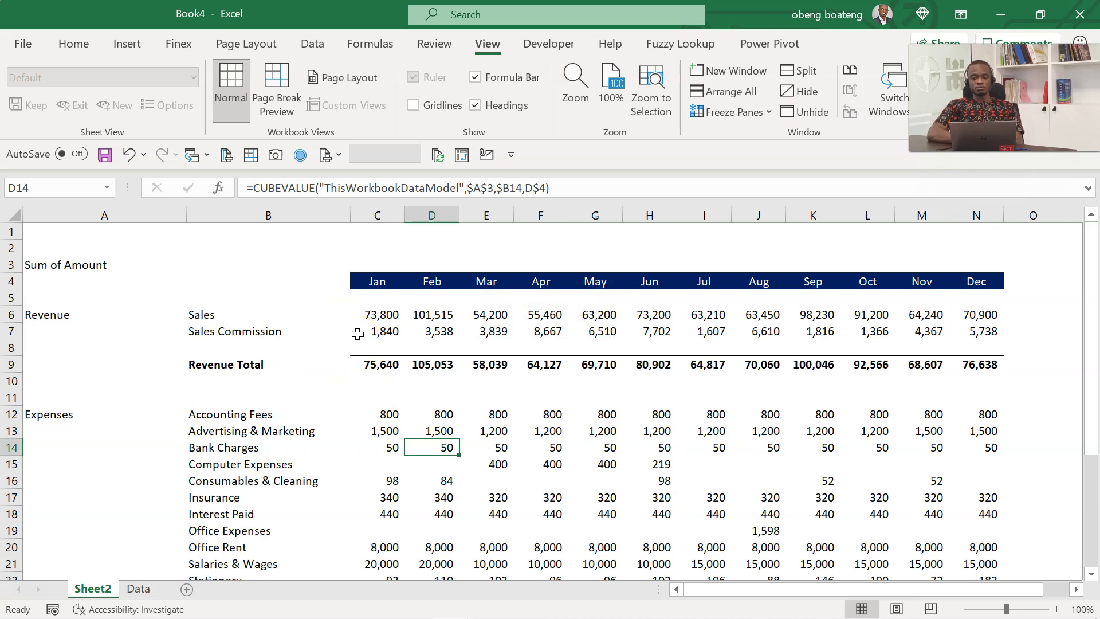
Review the expense labels and formulas such as Feb Accounting Fees
click(251, 437)
key(Down)
key(Down)
key(Down)
key(Down)
key(Down)
key(Down)
key(Down)
key(Down)
key(Down)
key(Down)
key(Down)
key(Down)
key(Down)
key(Down)
key(Down)
key(Down)
key(Down)
key(Down)
key(Down)
key(Down)
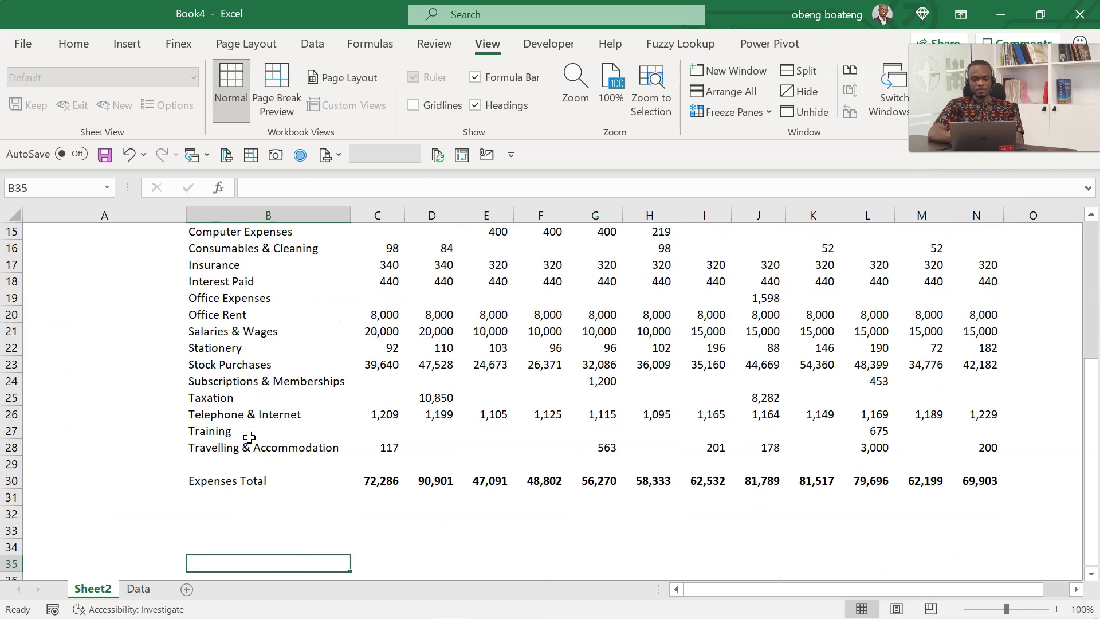
key(Up)
key(Up)
key(Up)
key(Up)
key(Up)
key(Up)
key(Up)
key(Up)
key(Up)
key(Up)
key(Up)
key(Up)
key(Up)
key(Up)
key(Up)
key(Up)
key(Up)
key(Up)
key(Up)
key(Up)
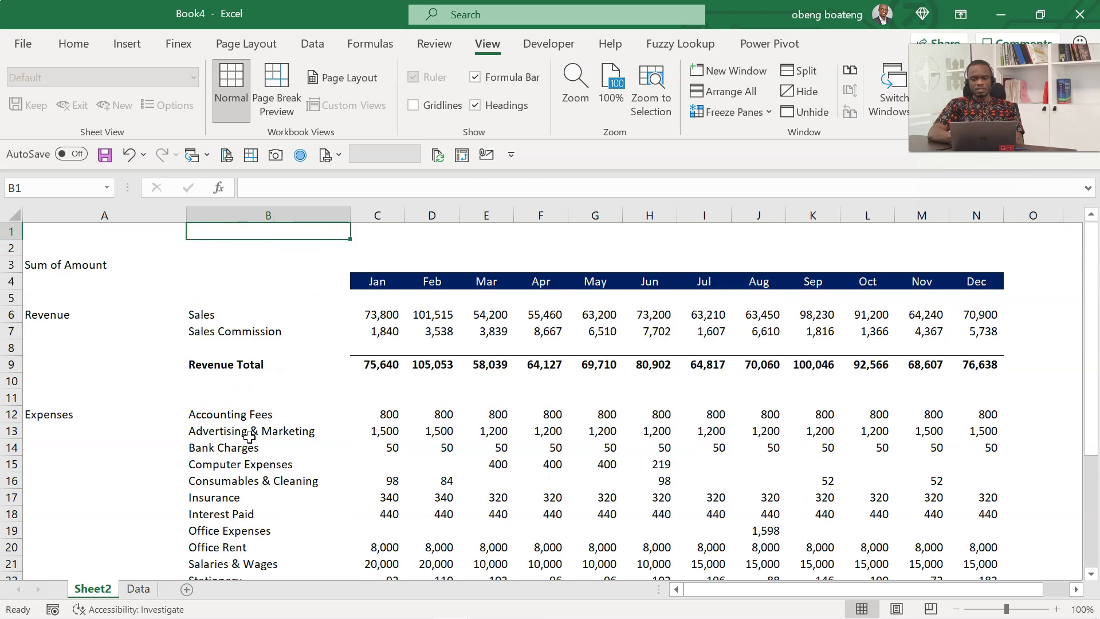
key(Down)
key(Down)
key(Down)
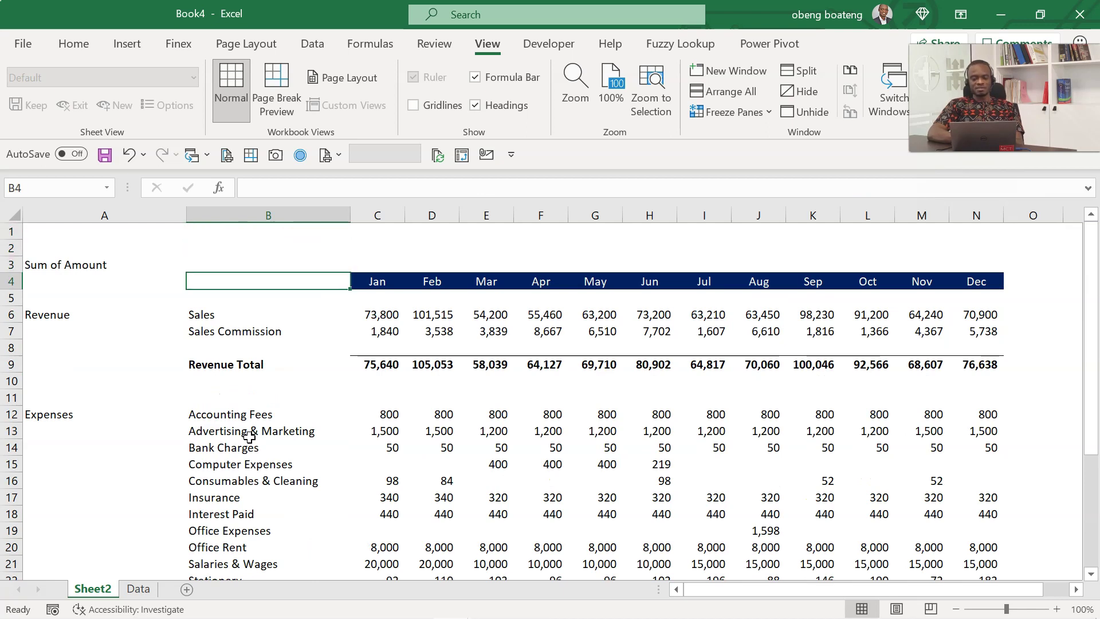
click(437, 415)
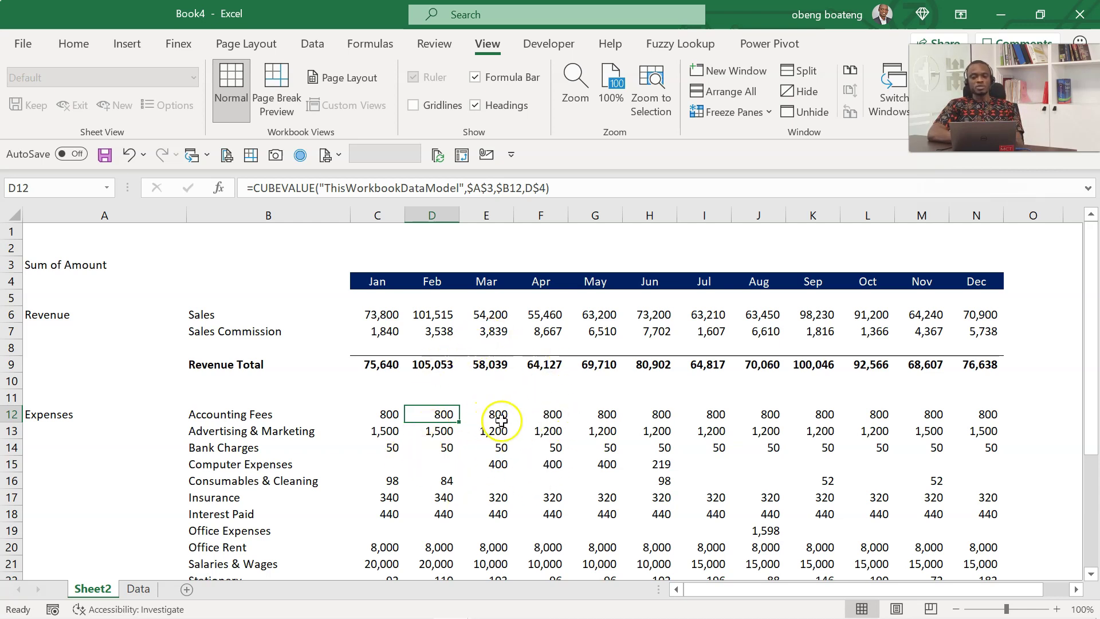
click(577, 462)
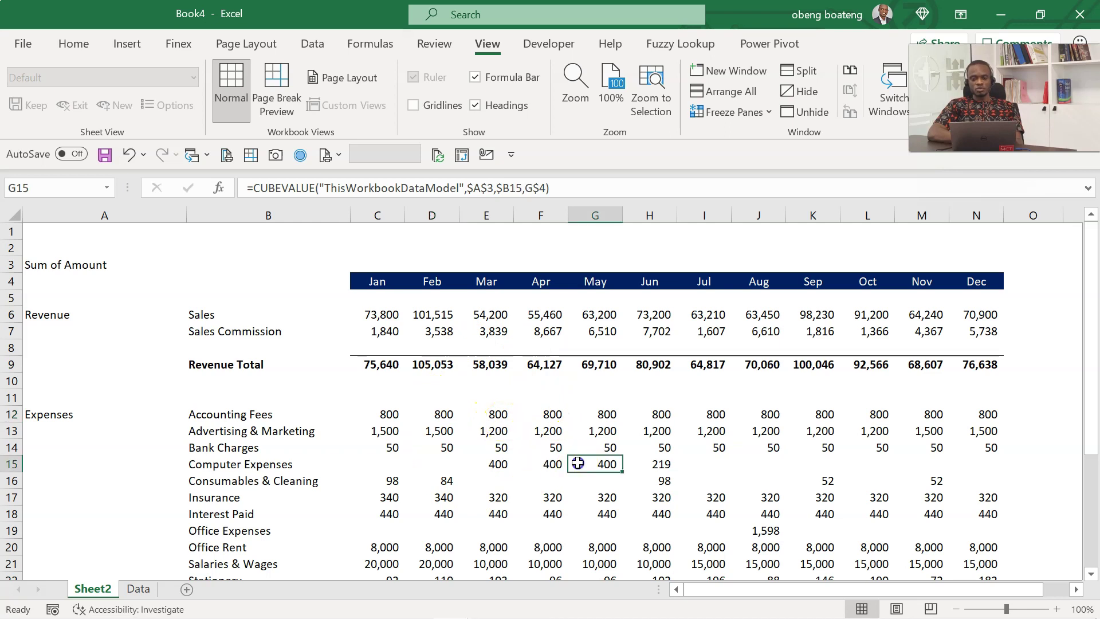
Check the Computer Expenses and Travelling & Accommodation rows and the blank rows below the totals
key(Right)
key(Right)
key(Right)
key(Right)
key(Right)
key(Right)
key(Right)
key(Down)
key(Down)
key(Down)
key(Down)
key(Down)
key(Down)
key(Down)
key(Down)
key(Down)
key(Down)
key(Down)
key(Down)
key(Down)
key(Down)
key(Down)
key(Down)
key(Down)
key(Down)
key(Up)
key(Up)
key(Up)
key(Up)
key(Up)
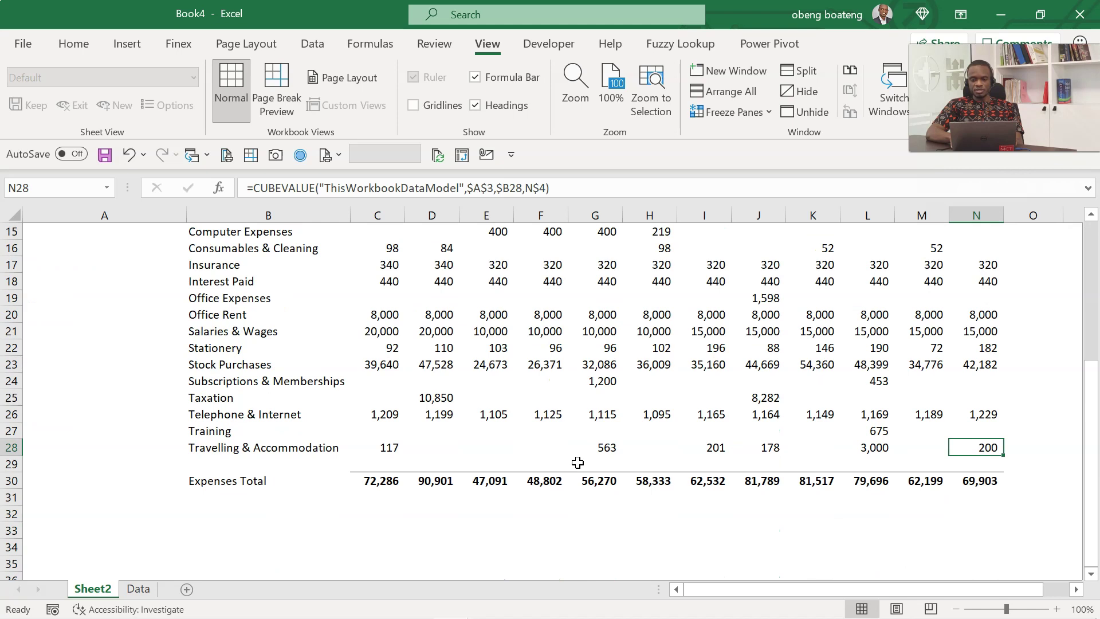
key(Left)
key(ctrl+Left)
key(ctrl+Left)
key(ctrl+Left)
key(ctrl+Left)
key(ctrl+Left)
key(Left)
key(Right)
key(Right)
key(Right)
key(ctrl+Right)
key(Right)
key(Right)
key(Right)
key(Right)
key(Right)
key(Right)
key(Right)
key(Down)
key(Down)
key(Down)
key(Down)
key(Down)
key(Left)
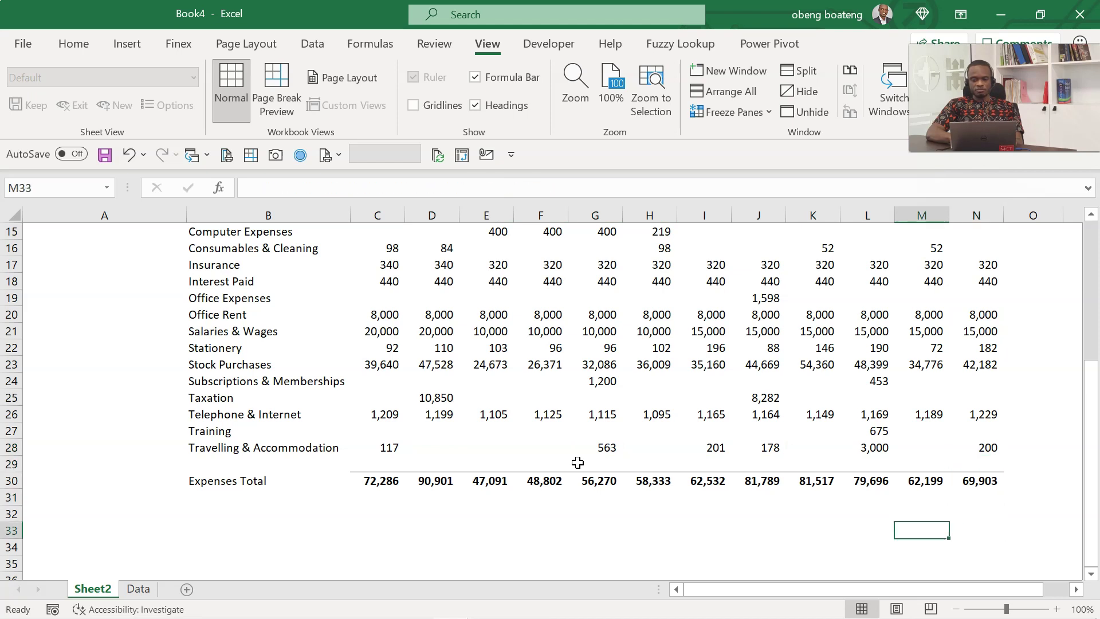
key(Left)
key(Left)
key(Left)
key(Left)
key(Left)
key(Left)
key(Left)
key(Left)
key(Left)
key(Left)
key(Left)
key(Left)
Label B32 'Net' and fill C32:N32 with =C9-C30 for all twelve months
key(Up)
key(Right)
text(Net)
key(Right)
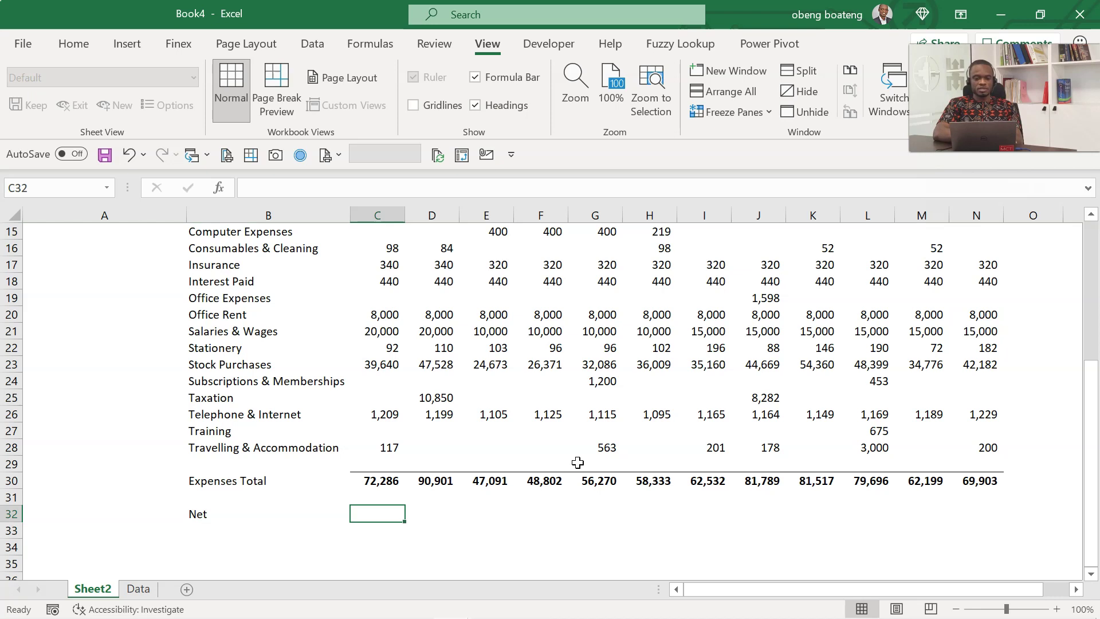
key(shift+Right)
key(shift+Right)
key(shift+Right)
key(shift+Right)
key(shift+Right)
key(shift+Right)
key(shift+Right)
key(shift+Right)
key(shift+Right)
key(shift+Right)
key(shift+Right)
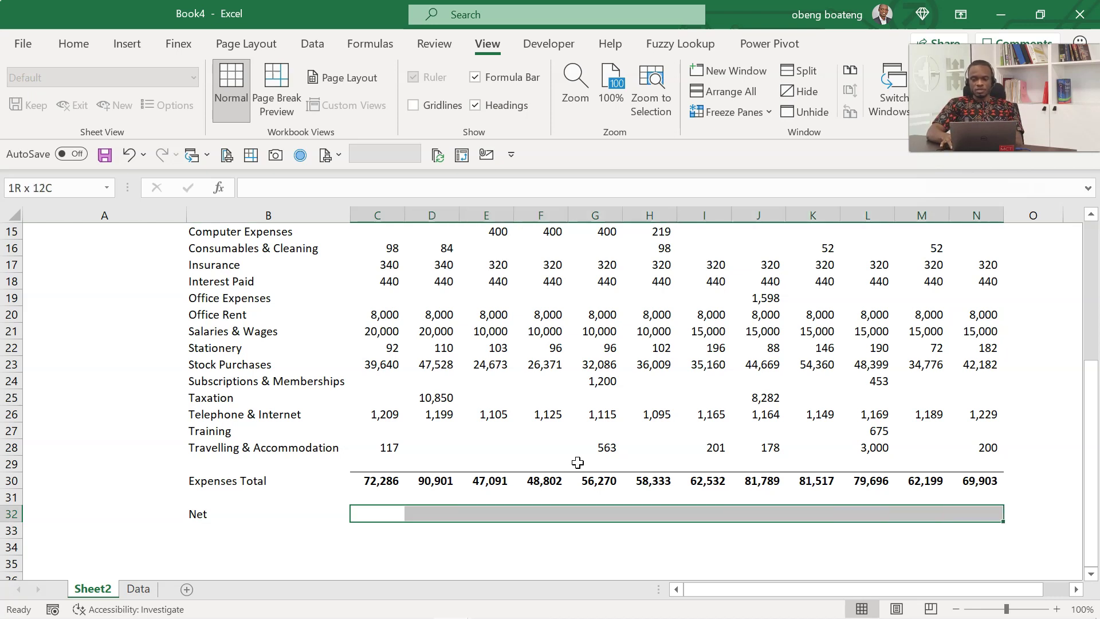
text(=)
key(Up)
key(Up)
key(Up)
key(Up)
key(Up)
key(Up)
key(Up)
key(Up)
key(Up)
key(Up)
key(Up)
key(Up)
key(Up)
key(Up)
key(Up)
key(Up)
key(Up)
key(Up)
key(Up)
key(Up)
key(Up)
key(Up)
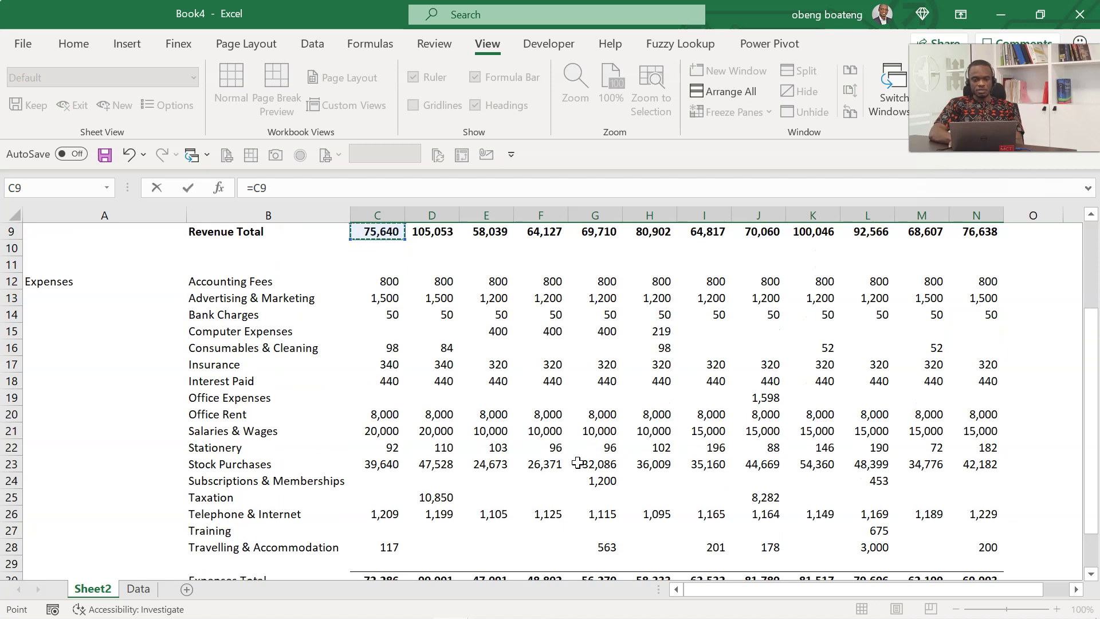
text(-)
click(394, 574)
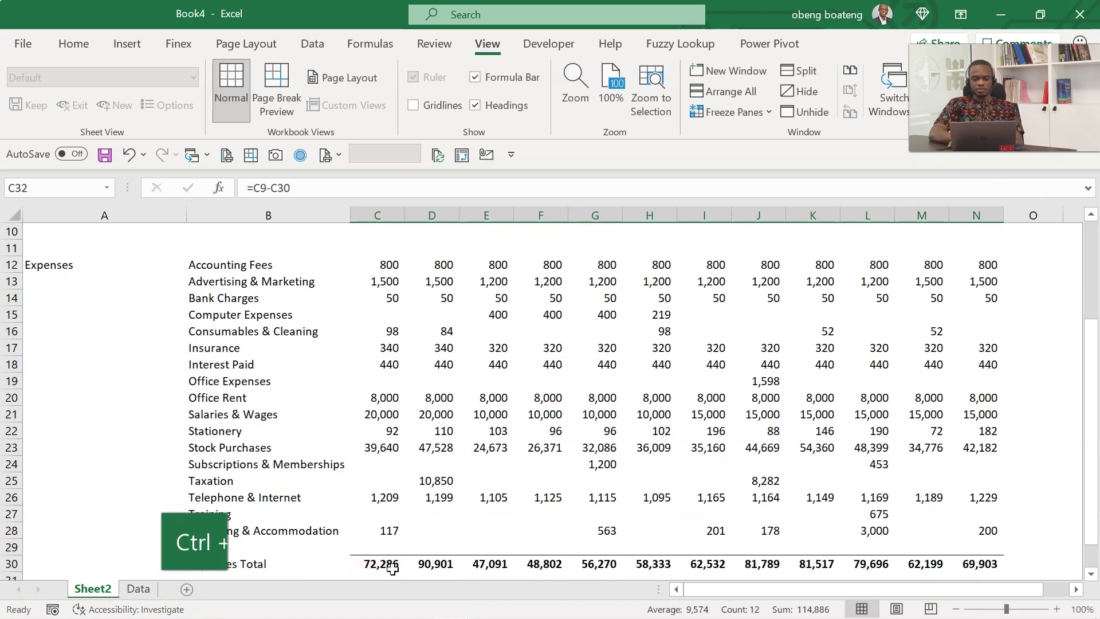
key(ctrl+Return)
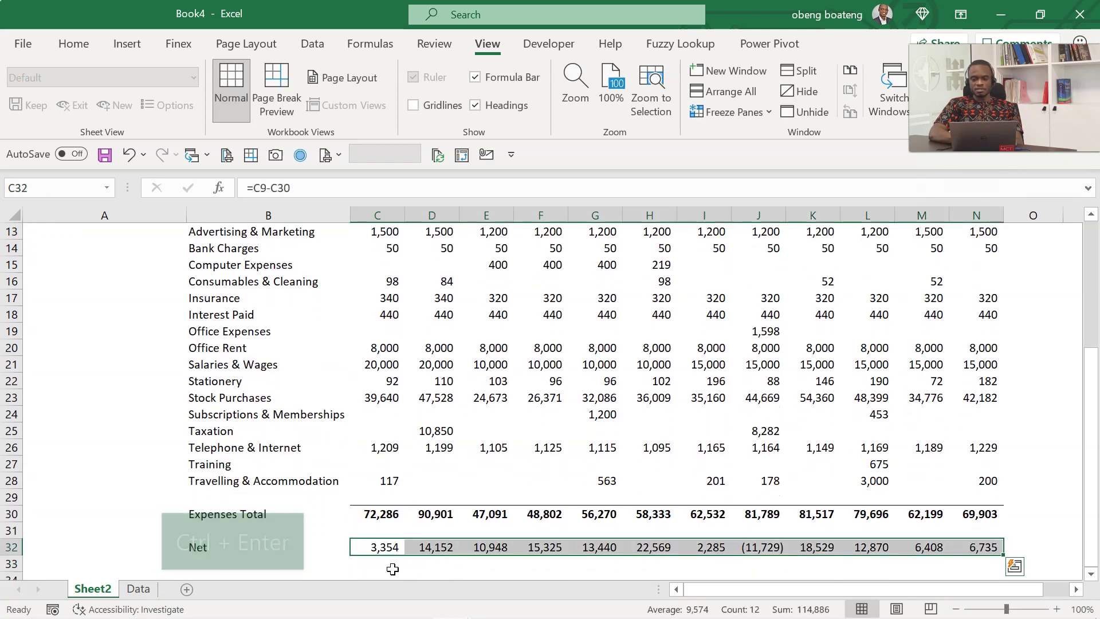
click(983, 547)
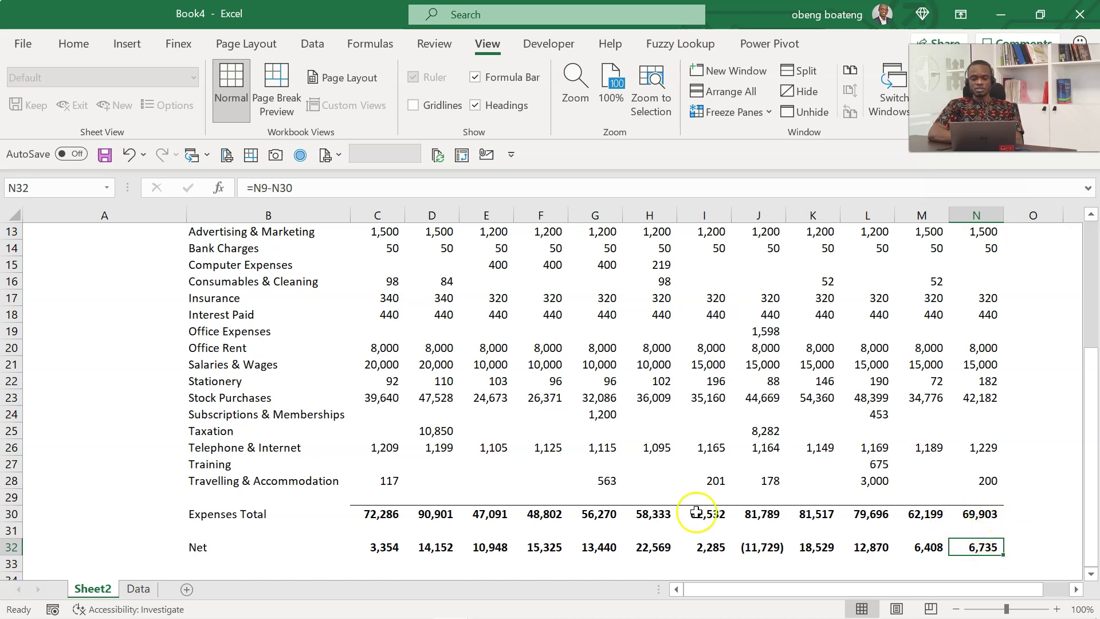
On the Data sheet, copy the 31-Dec-16 date into the first empty row 206
click(138, 588)
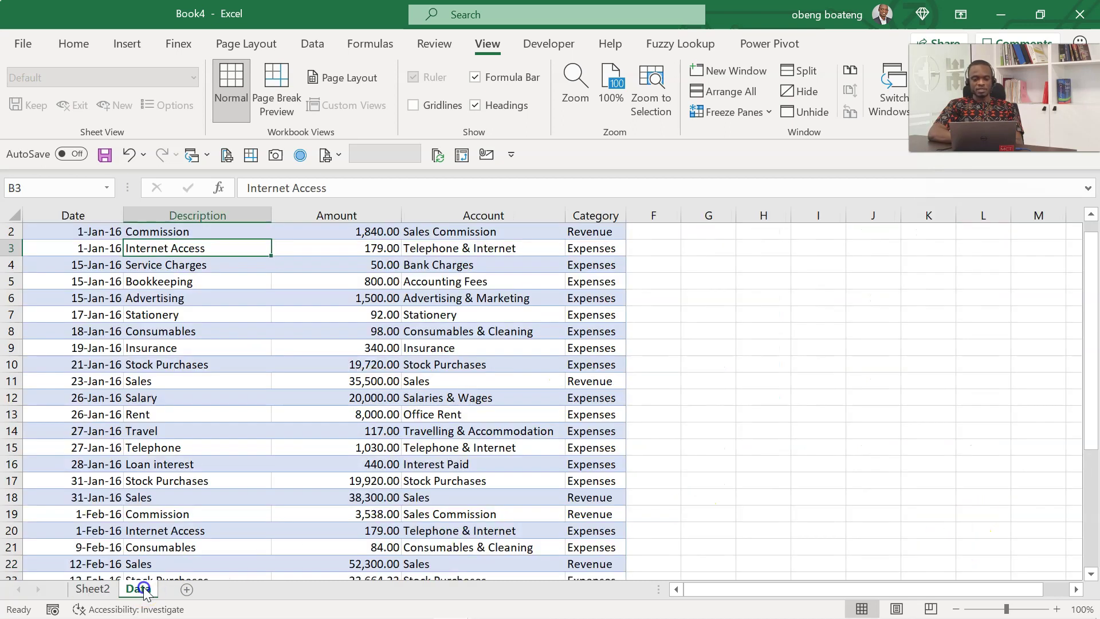
click(119, 515)
key(ctrl+Down)
key(Down)
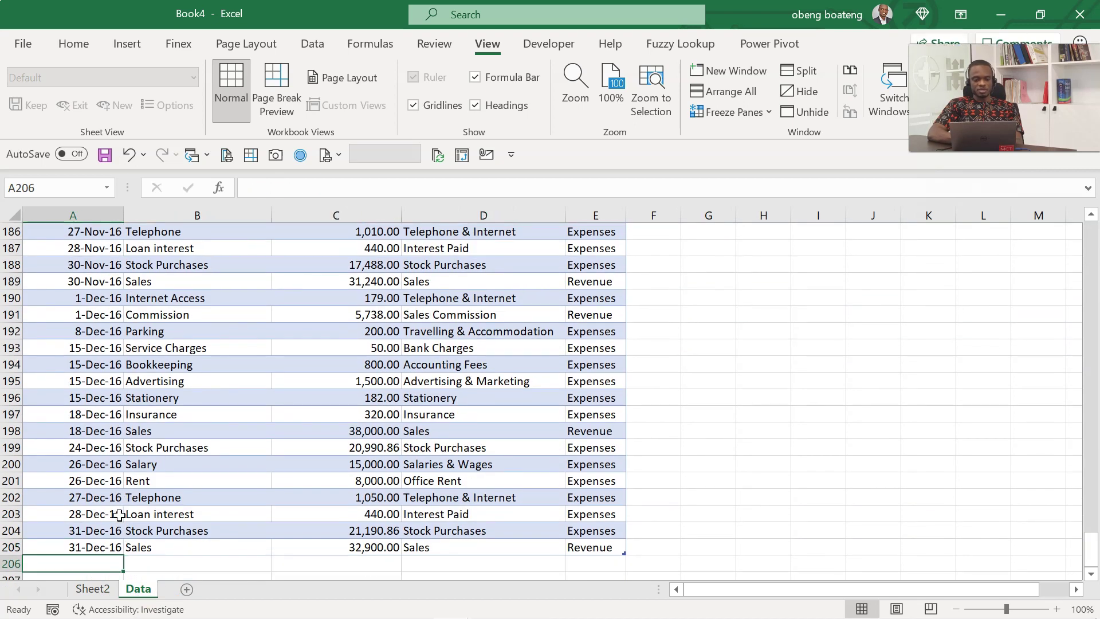
key(ctrl+d)
Fill the new row with Travel, 7000, Travelling & Accommodation and Expenses
key(Tab)
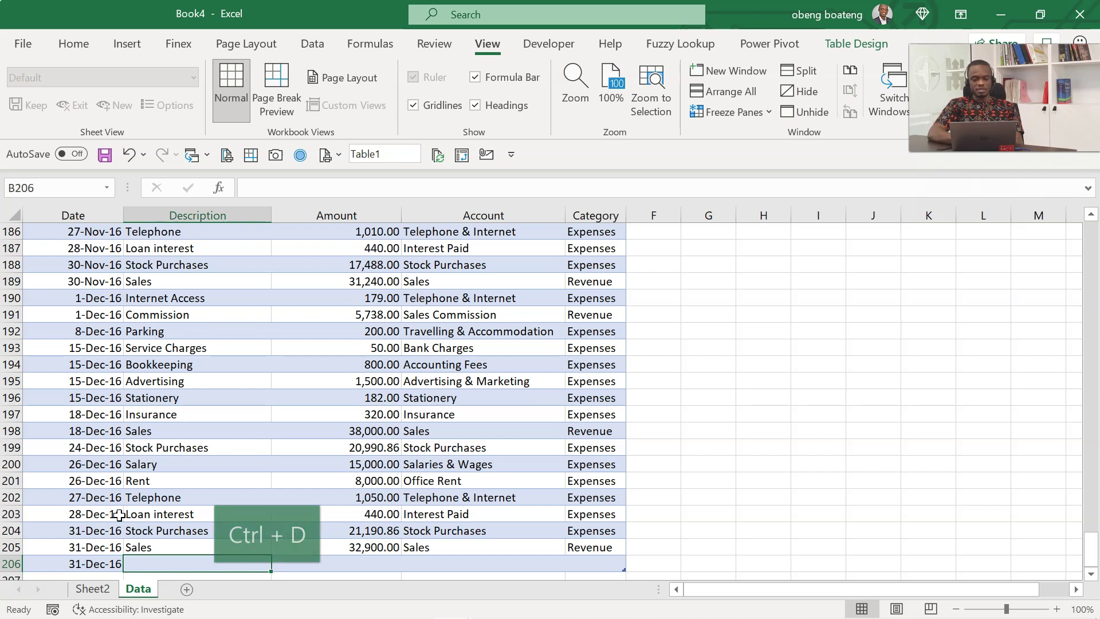
text(Travel)
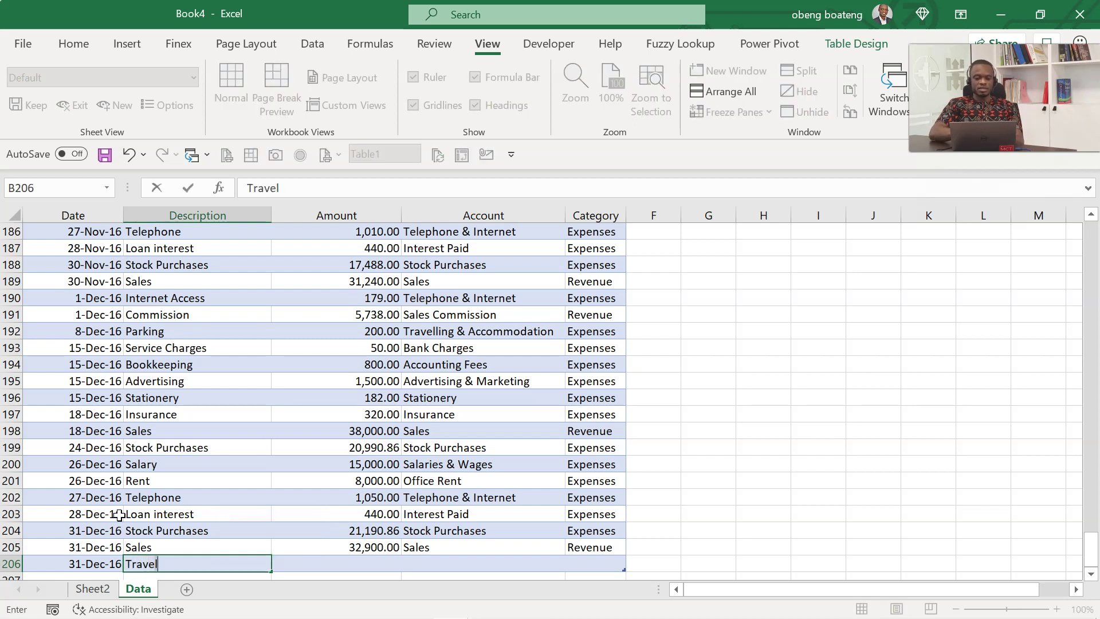
key(Tab)
text(7000)
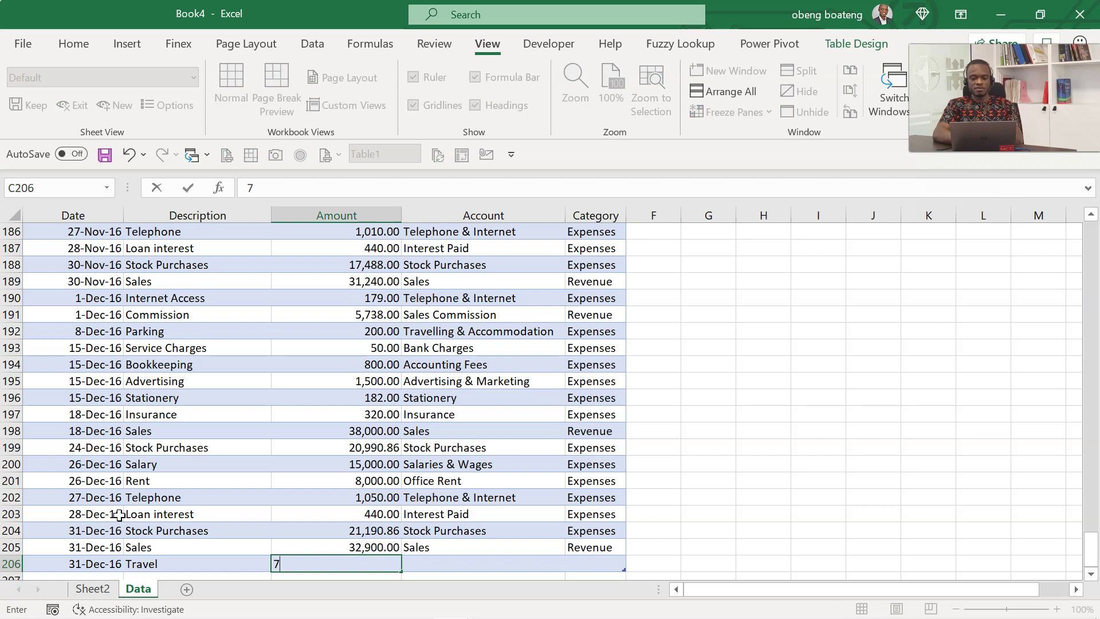
key(Tab)
text(Tra)
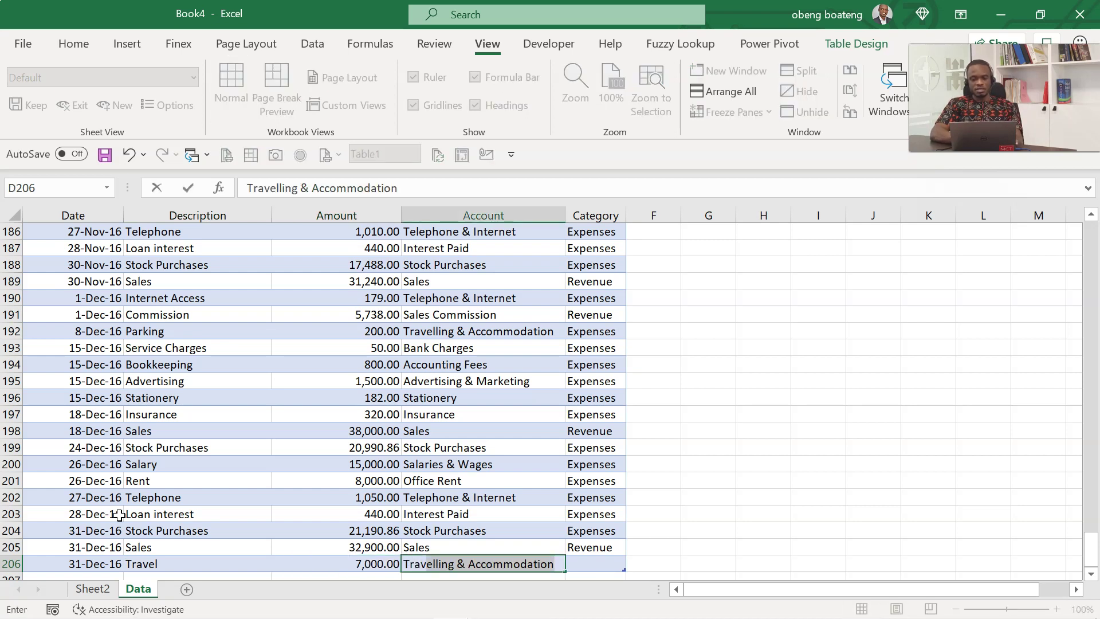
key(Tab)
text(E)
key(Return)
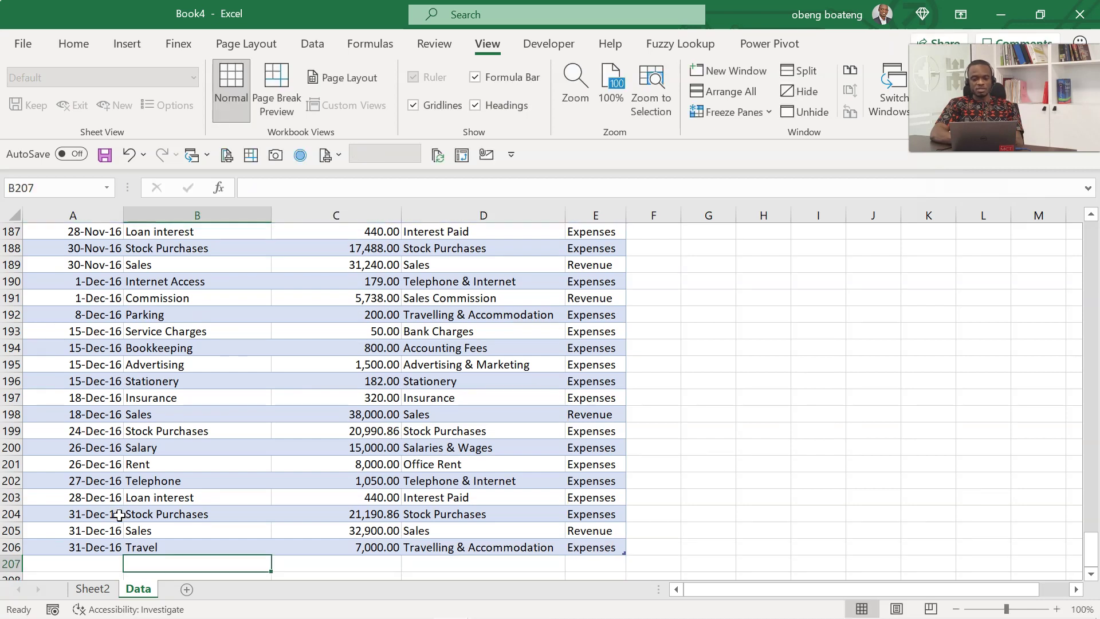
key(Up)
key(Left)
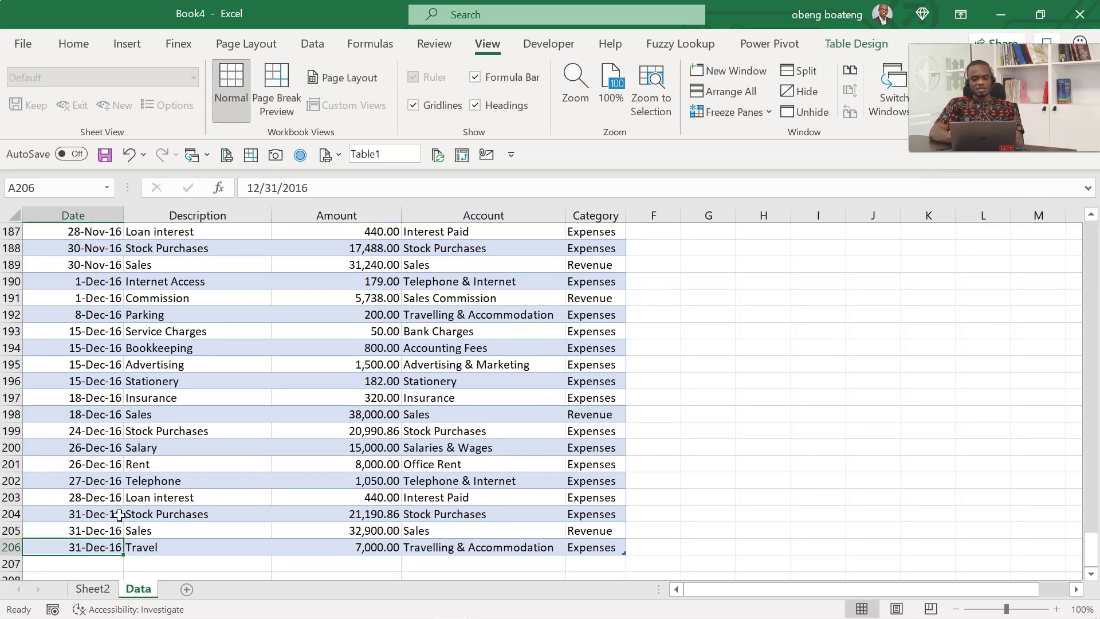
Refresh all on Sheet2 and confirm December Travelling & Accommodation 7,200 and Net (265)
click(92, 585)
click(369, 466)
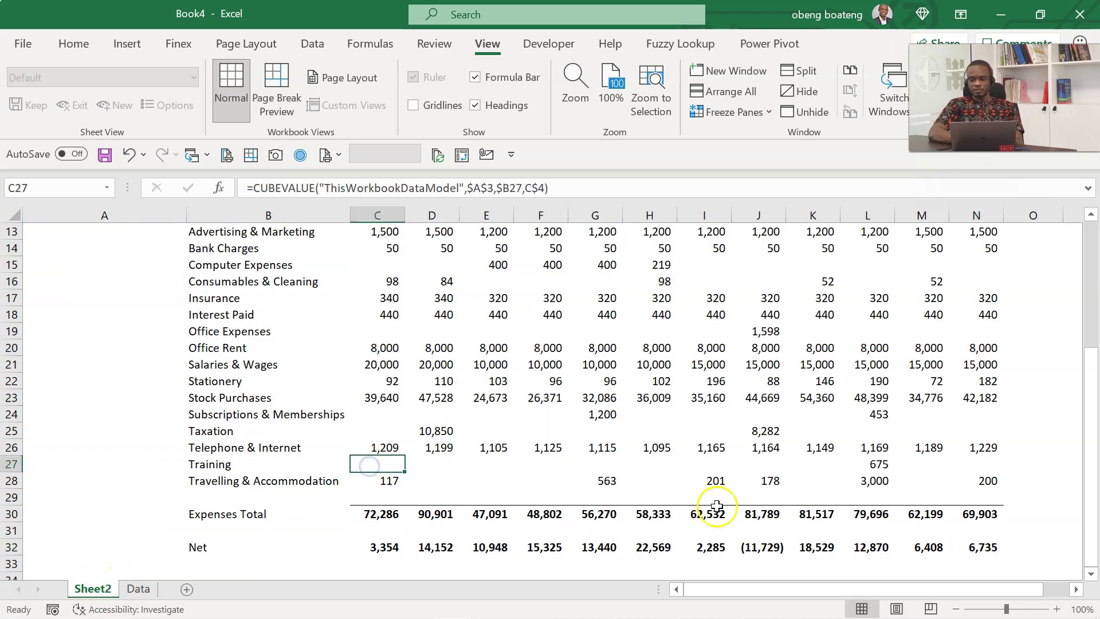
click(935, 529)
click(847, 441)
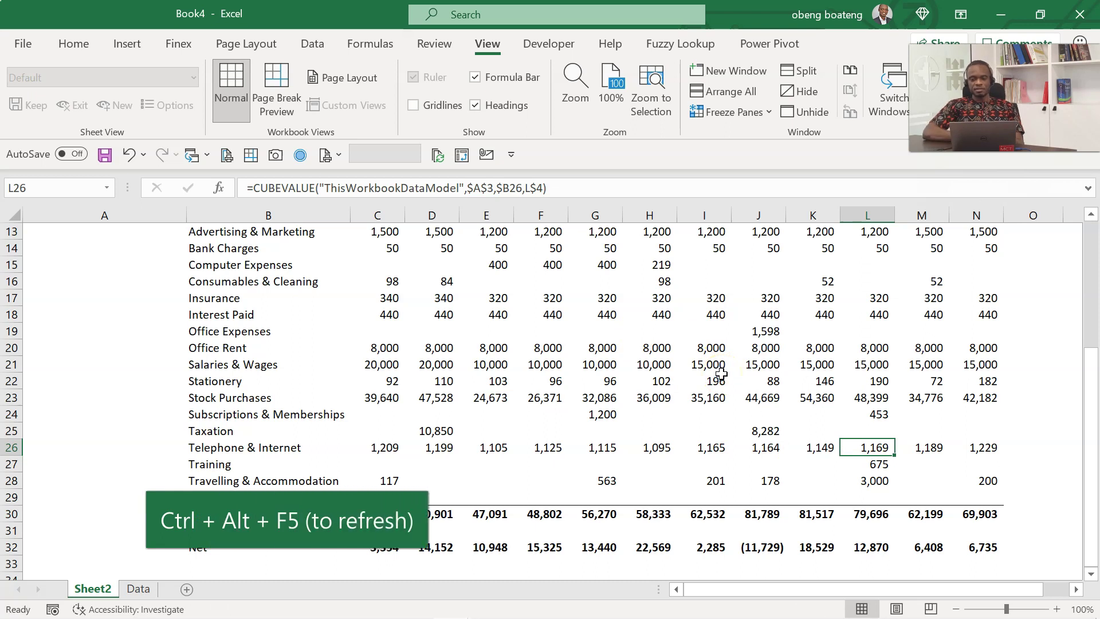
key(ctrl+alt+F5)
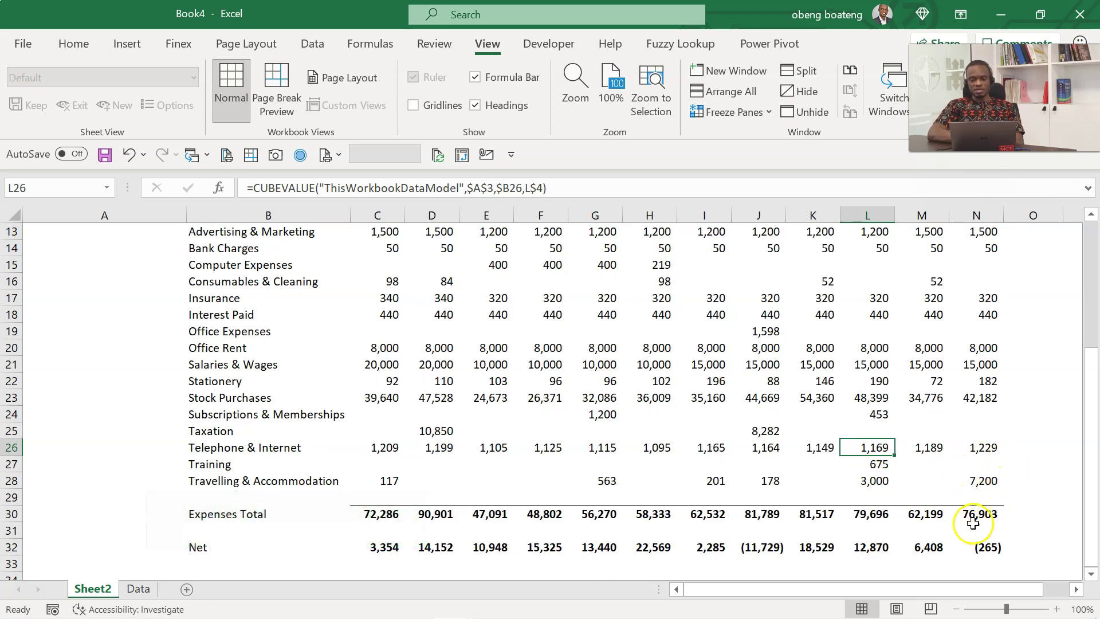
click(972, 561)
click(987, 547)
click(560, 379)
key(Up)
key(Up)
key(Up)
key(Up)
key(Up)
key(Up)
key(Up)
key(Up)
key(Up)
key(Up)
key(Up)
key(Up)
key(Up)
key(Up)
key(Up)
key(Up)
key(Up)
key(Up)
key(Up)
key(Up)
key(Up)
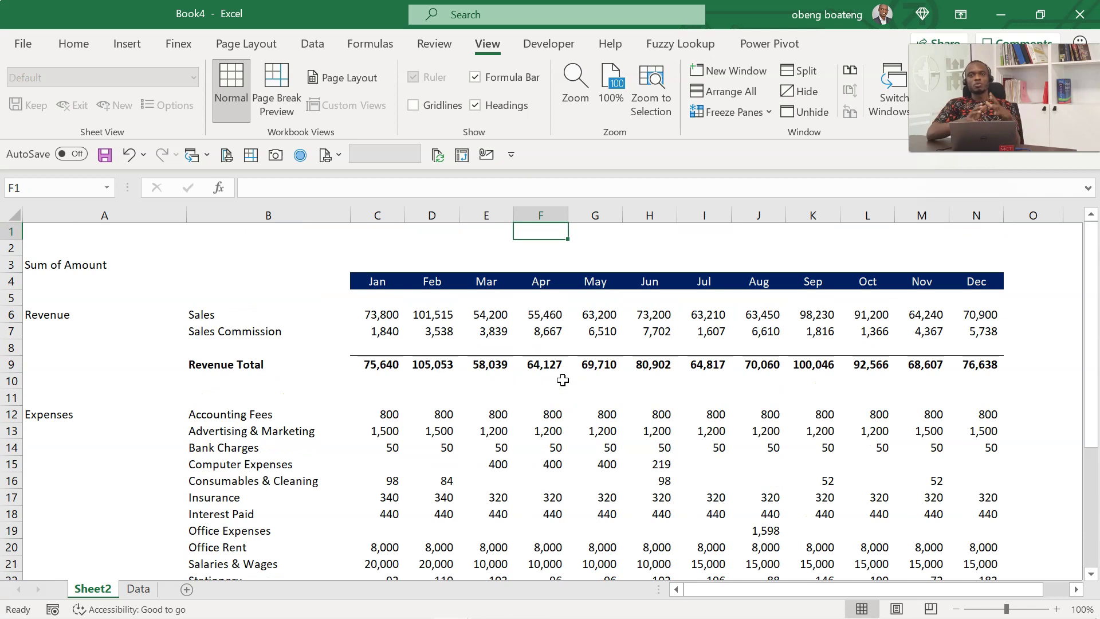